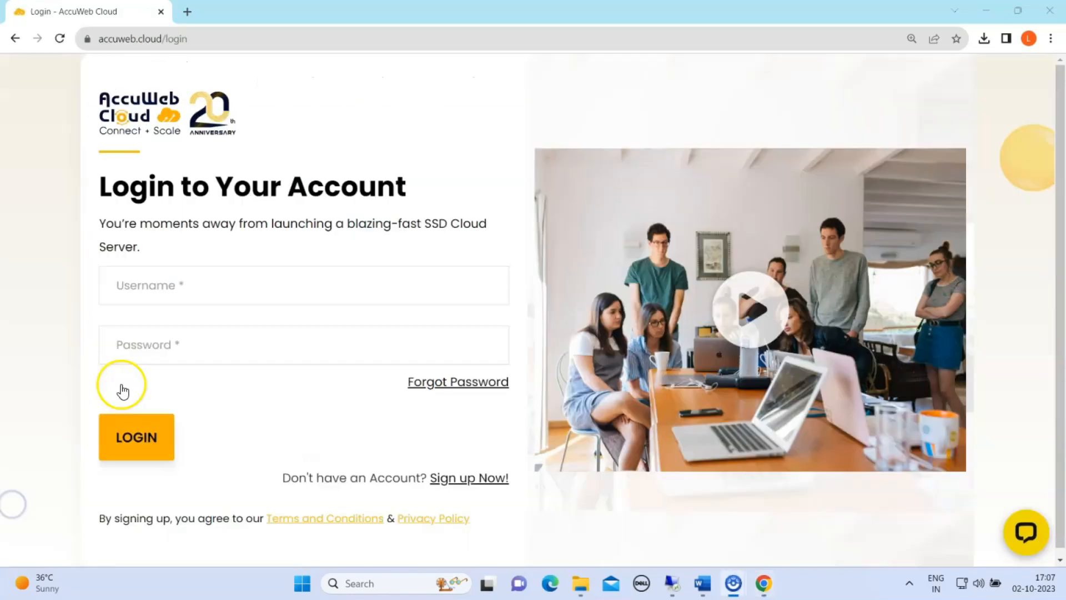
Step: Sign in to the AccuWeb Cloud account with the account username and password
left_click(132, 290)
left_click(195, 324)
left_click(127, 344)
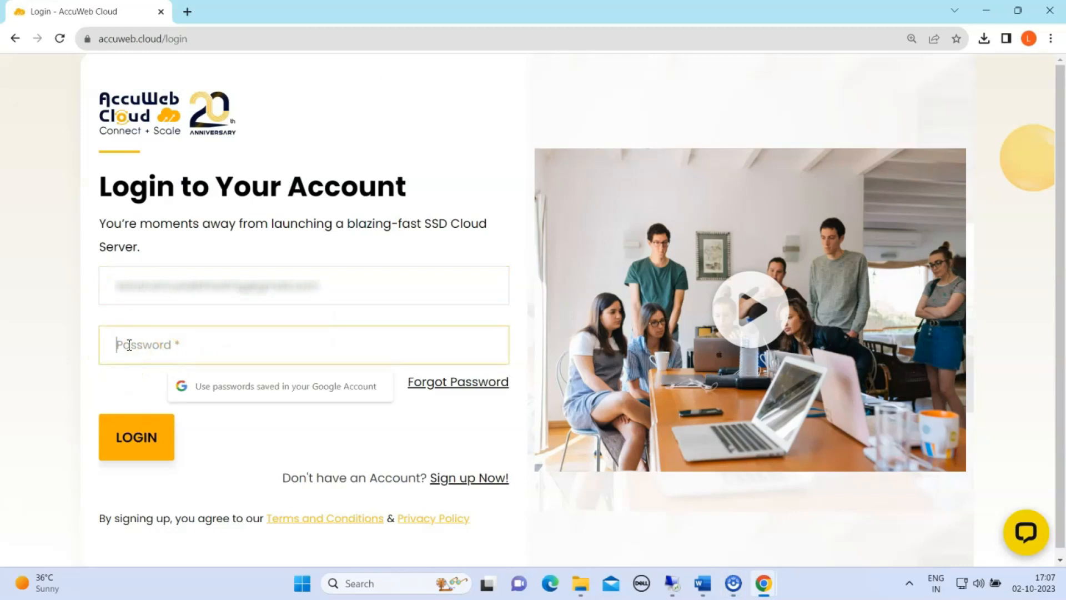
key("ctrl+v")
key("Return")
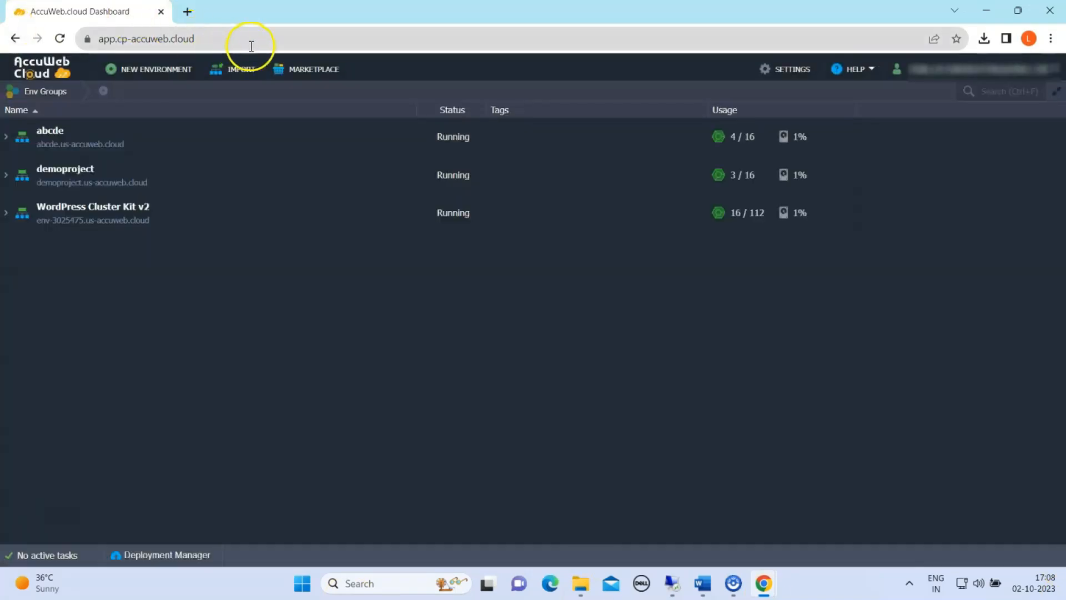
Step: Open the installation form for the WordPress Standalone Kit from the marketplace's Content Management applications
left_click(304, 69)
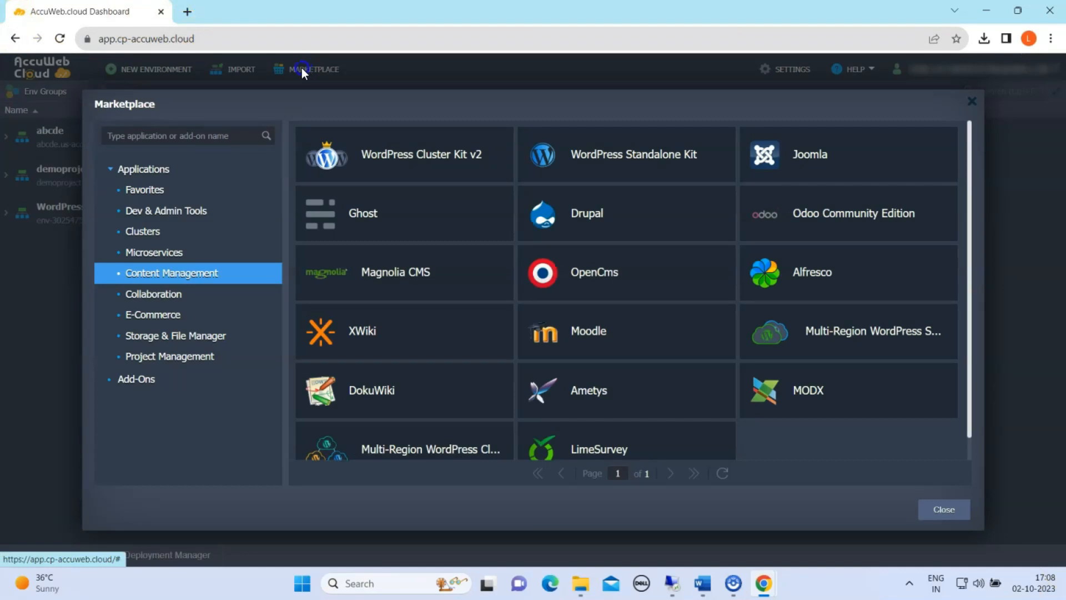
left_click(183, 273)
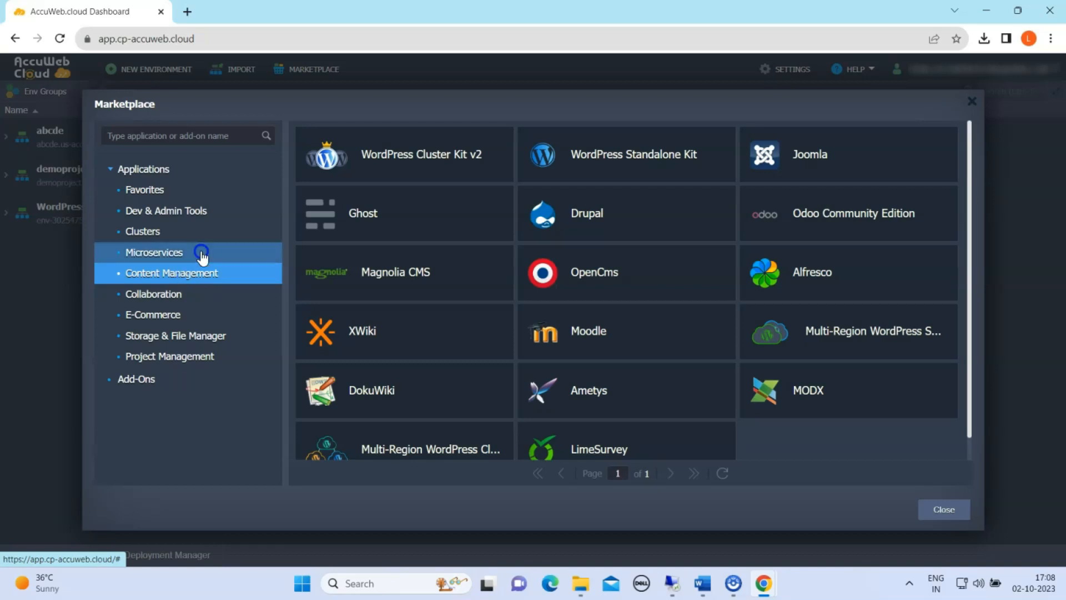
mouse_move(388, 126)
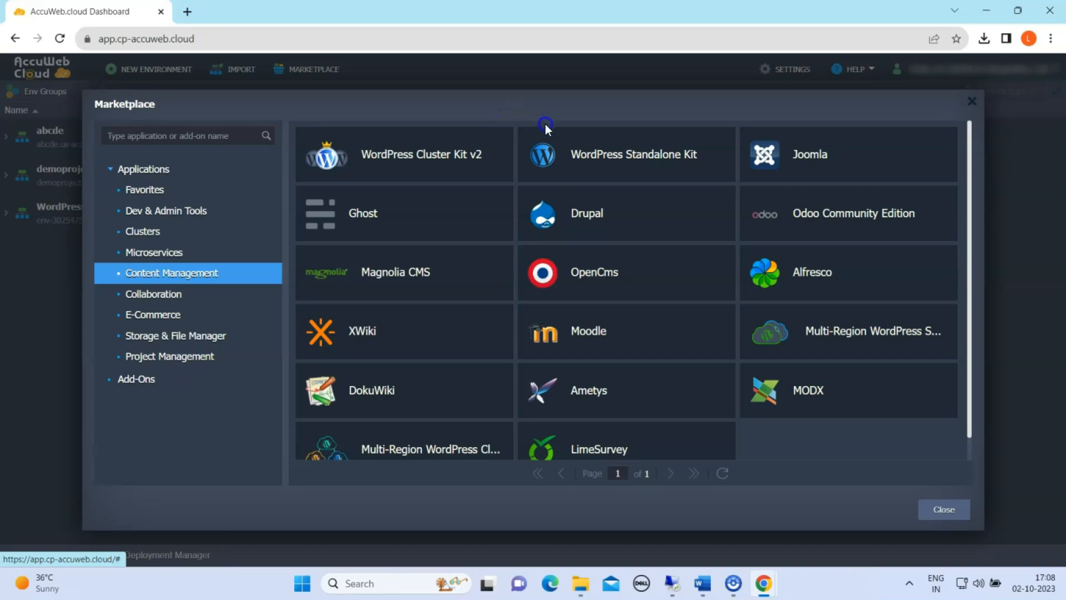
mouse_move(592, 153)
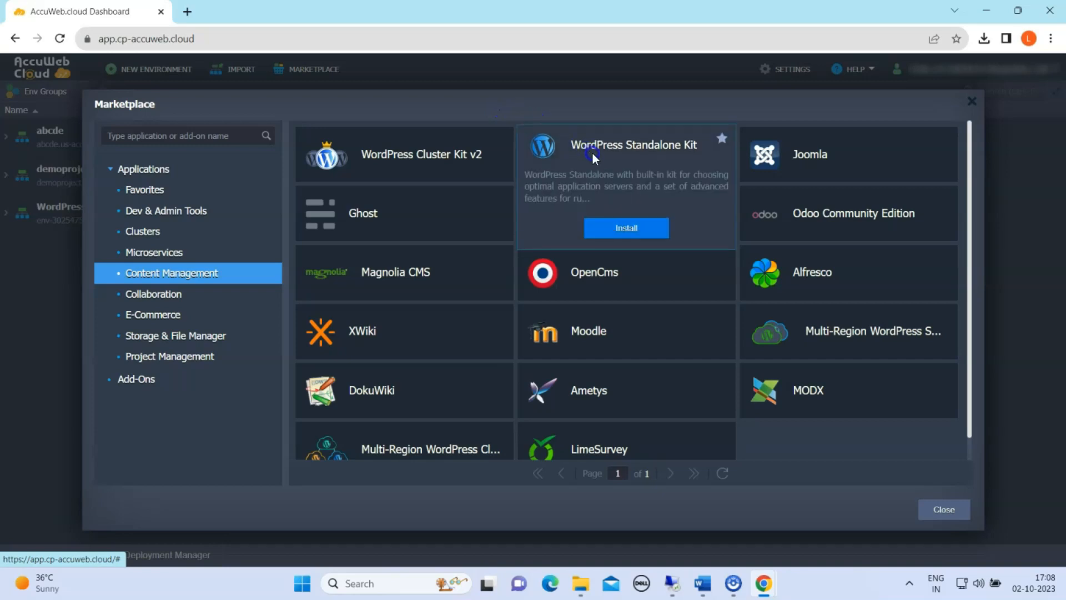
left_click(628, 229)
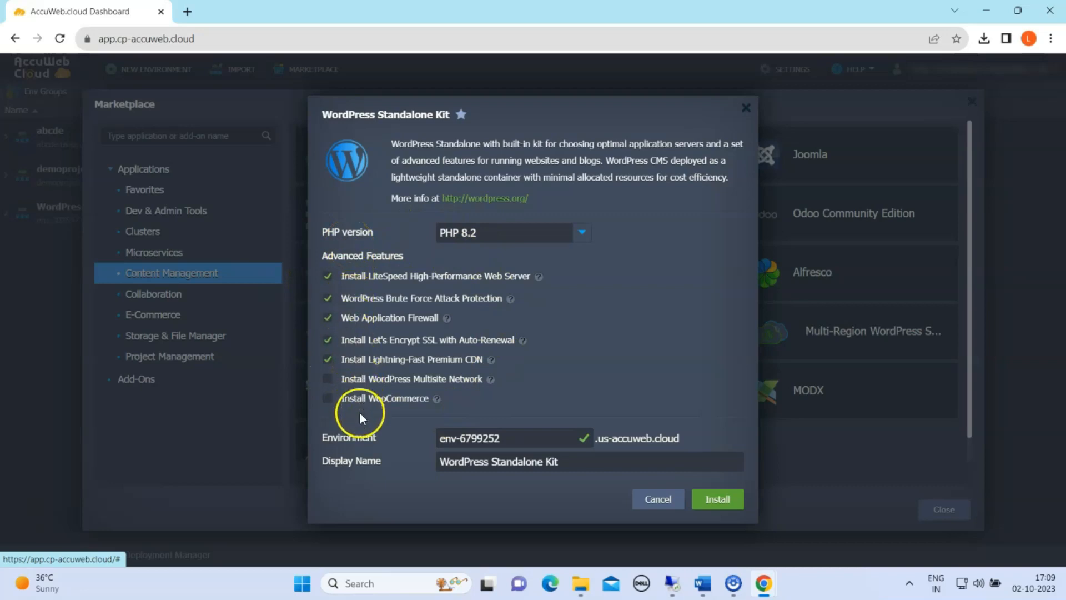
Step: Install the WordPress Standalone Kit with environment and display name testproject, and close the deployment message and marketplace
left_click_drag(502, 438, 432, 438)
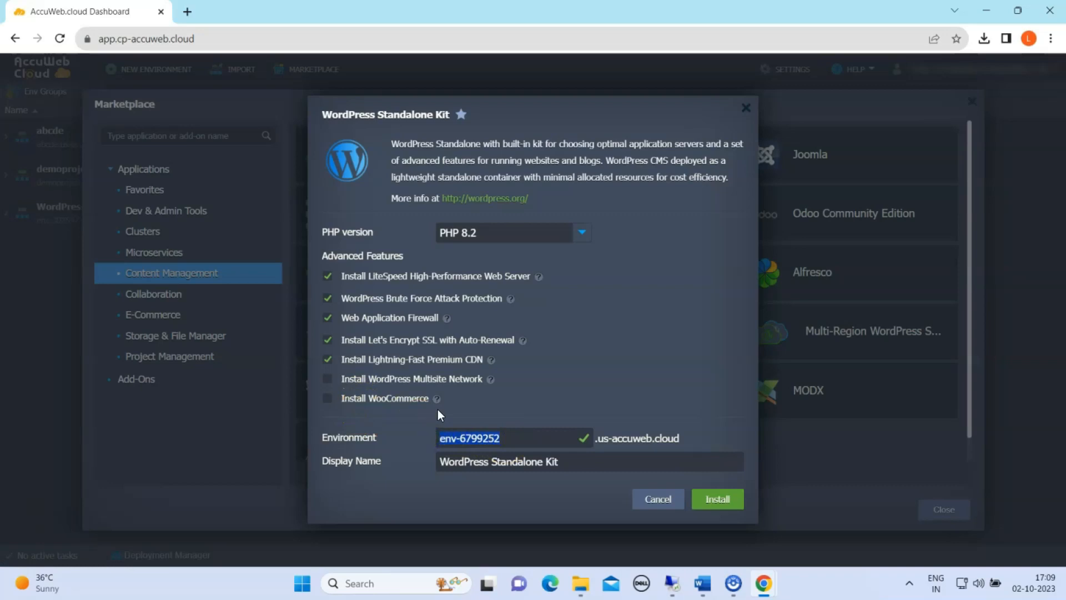
type("testproject")
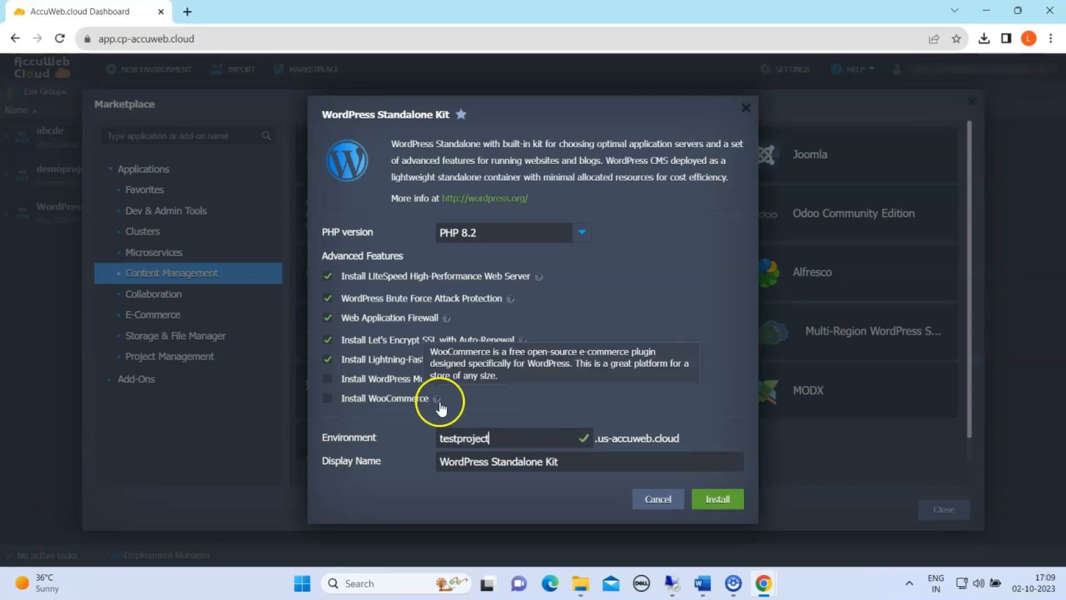
left_click_drag(557, 462, 432, 470)
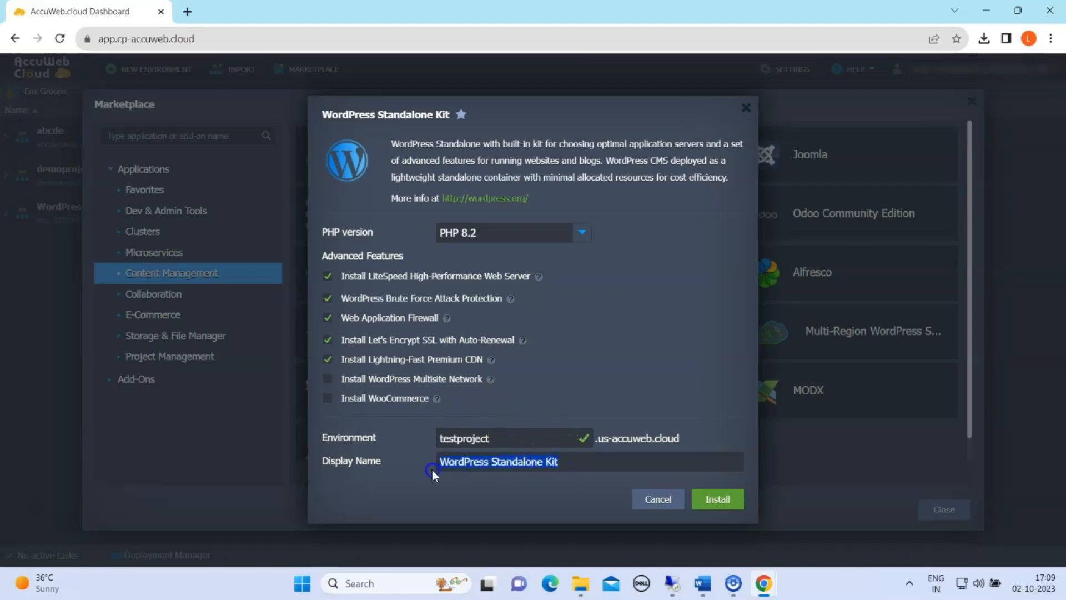
type("testproject")
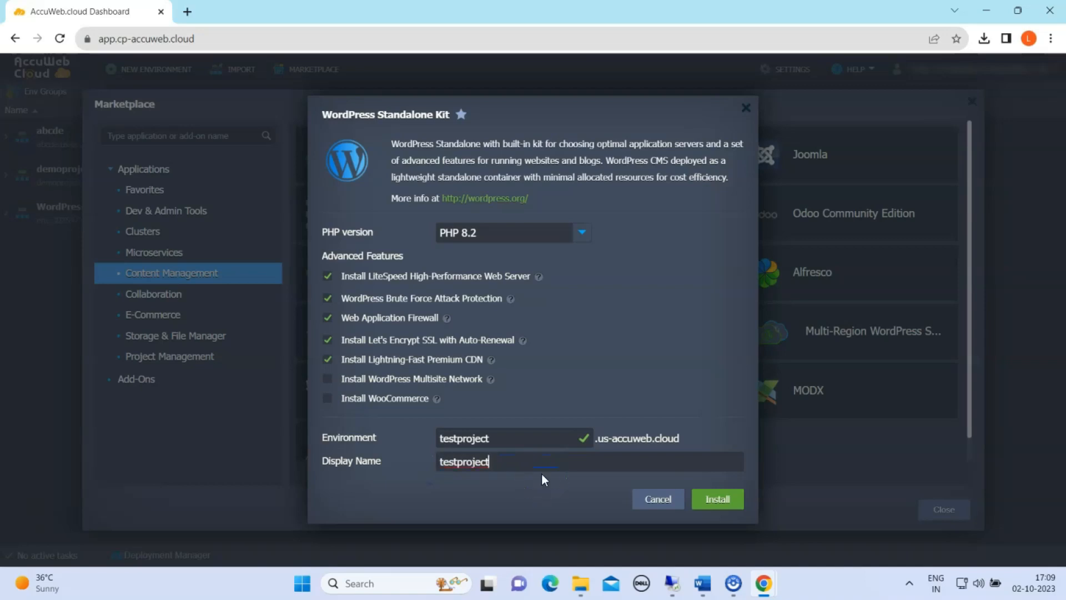
left_click(718, 500)
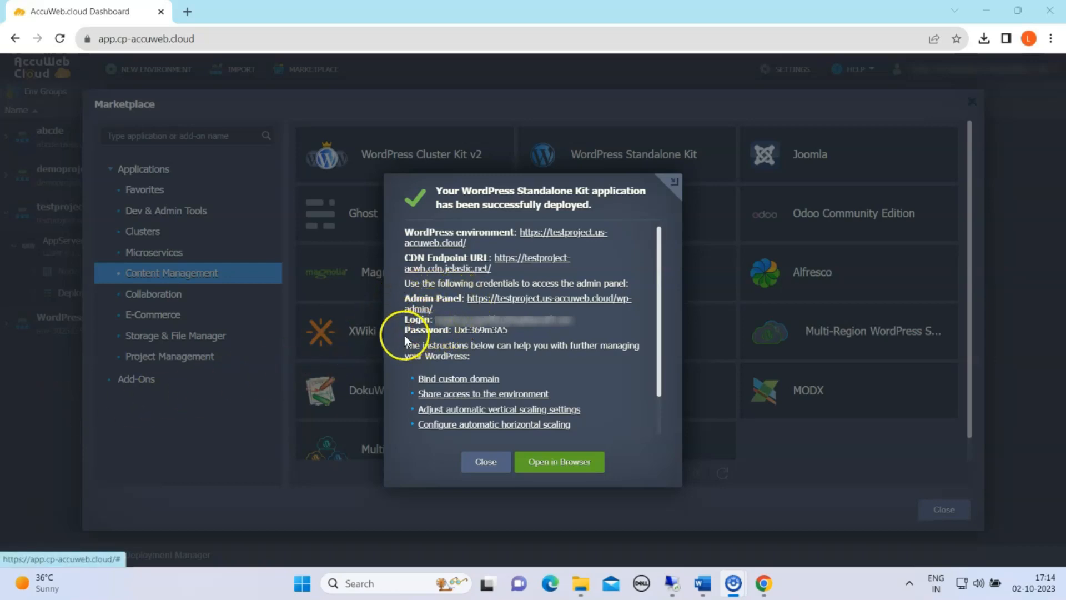
left_click(487, 470)
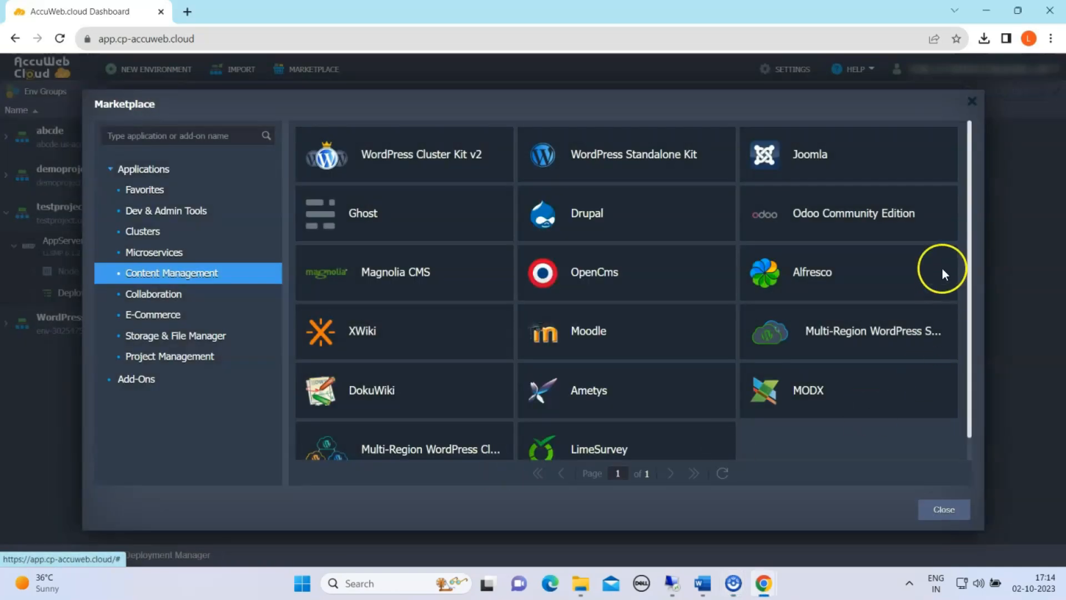
left_click(973, 101)
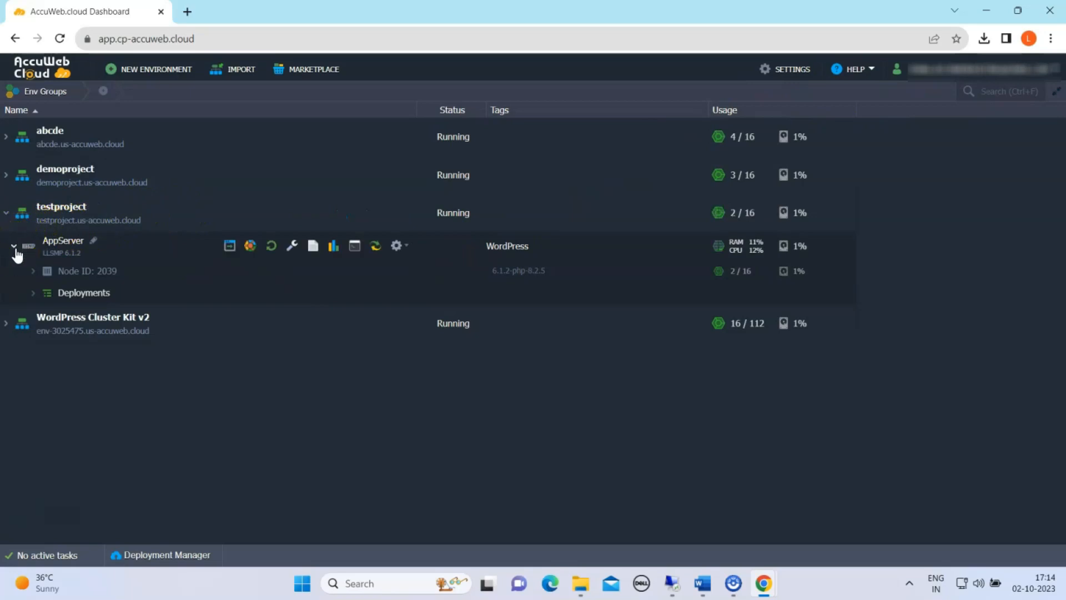
Step: Open a Web SSH session on testproject's AppServer and run ssh-keygen with the default file and no passphrase
left_click(356, 247)
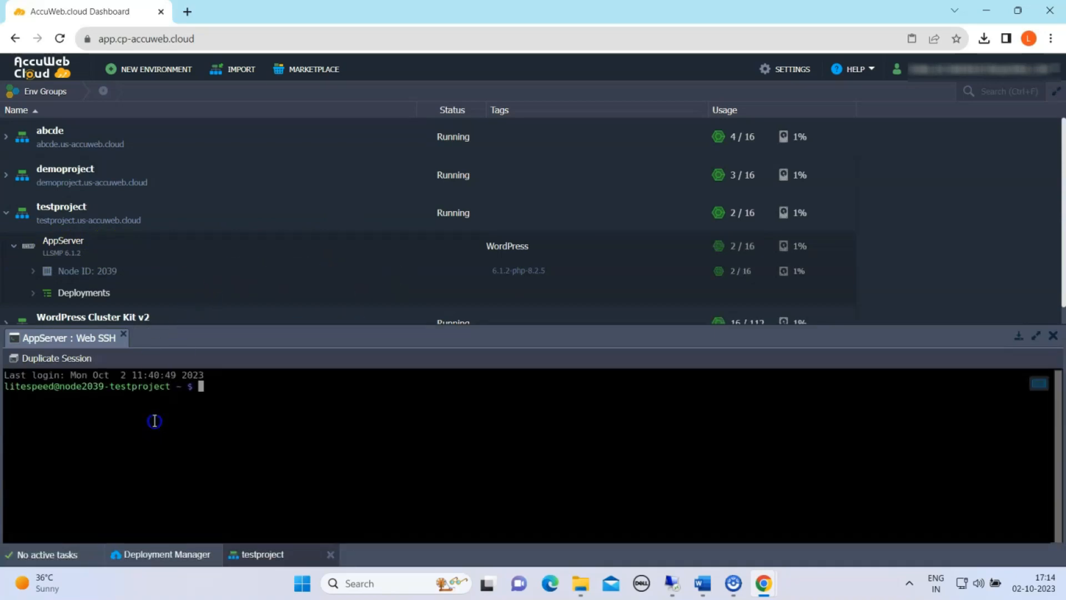
type("ssh-keygen")
key("Return")
key("Return")
key("Return")
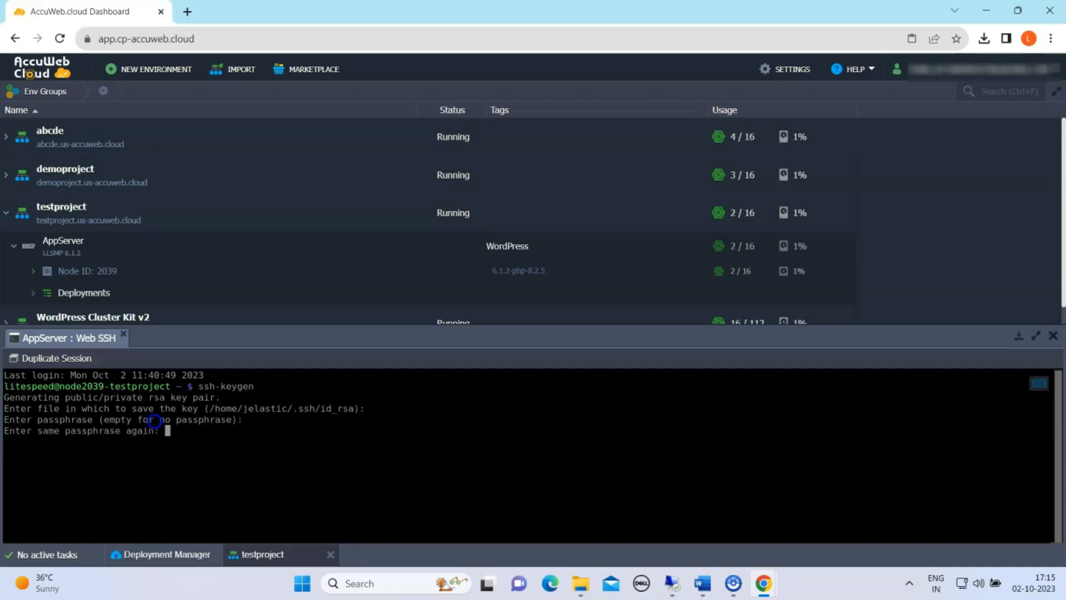
key("Return")
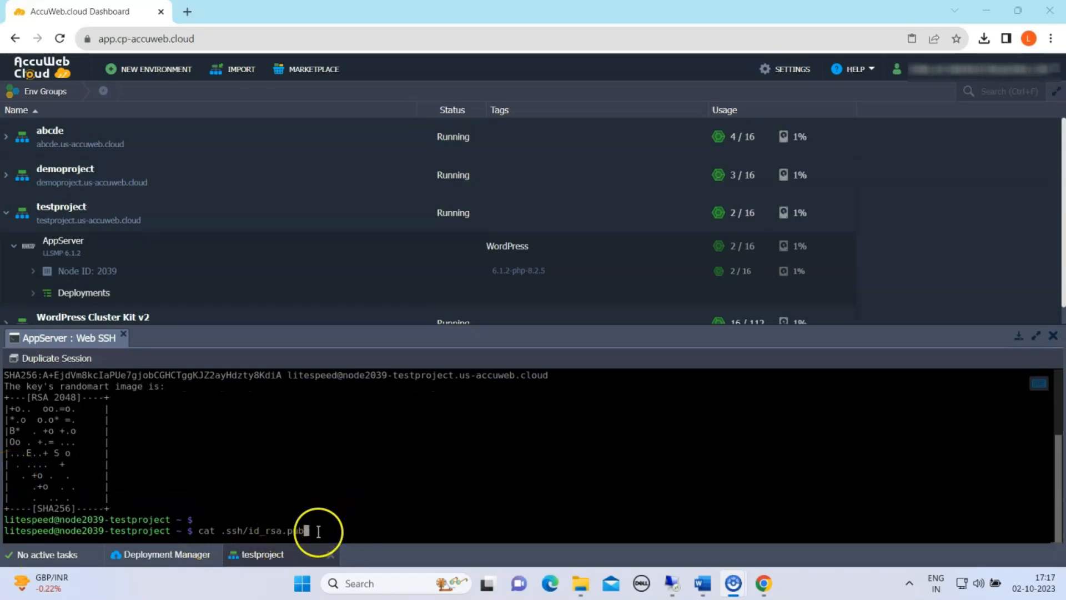
Step: Output the public key with cat .ssh/id_rsa.pub and copy the whole key
key("Return")
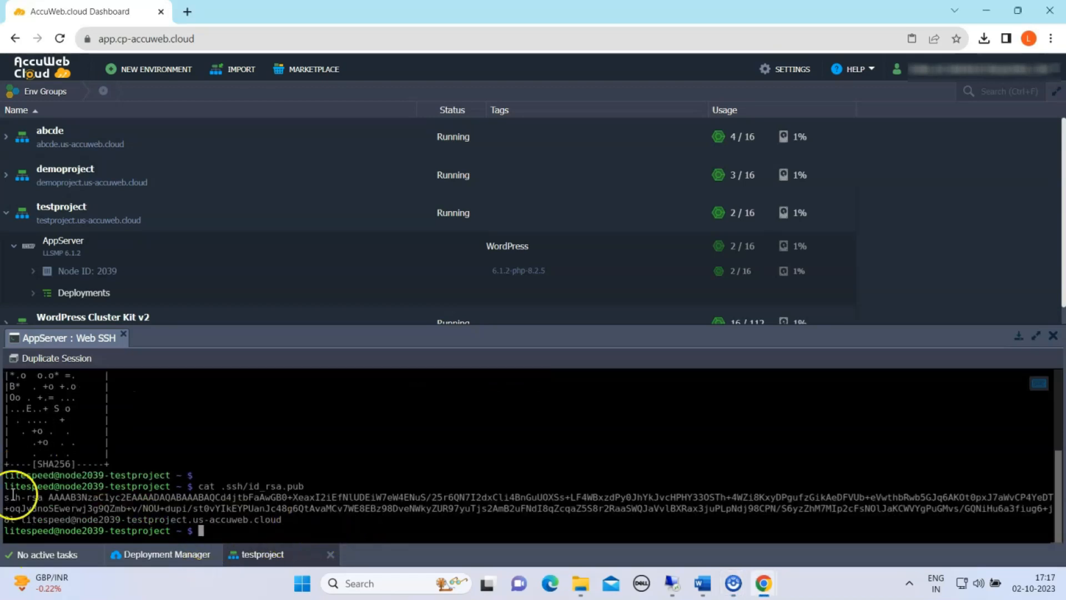
left_click_drag(12, 494, 299, 519)
key("ctrl+c")
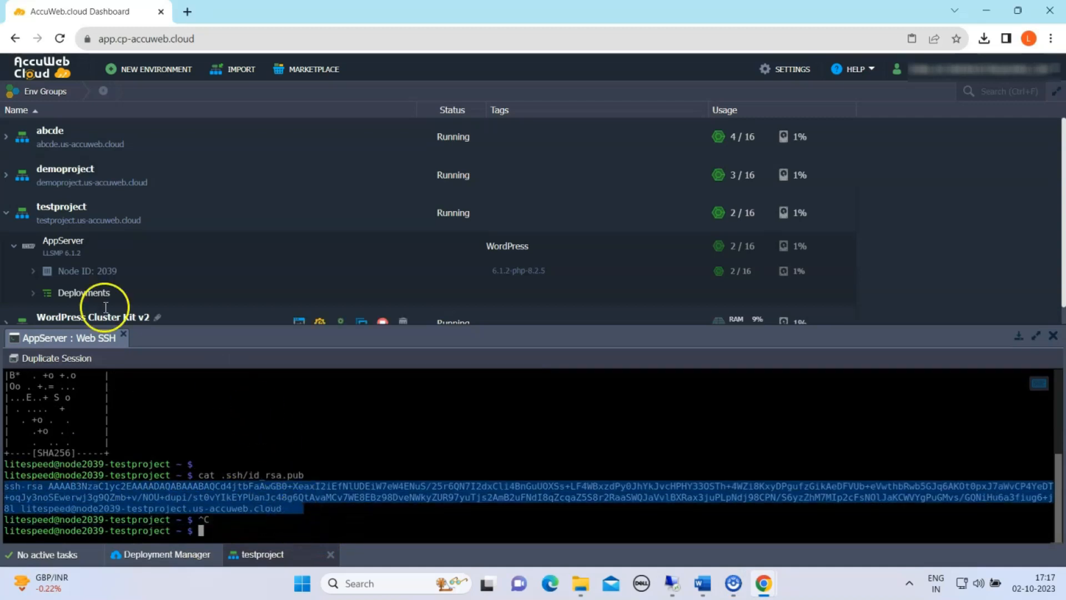
Step: Add the copied public key to the SSH Access settings of the testproject environment
mouse_move(50, 236)
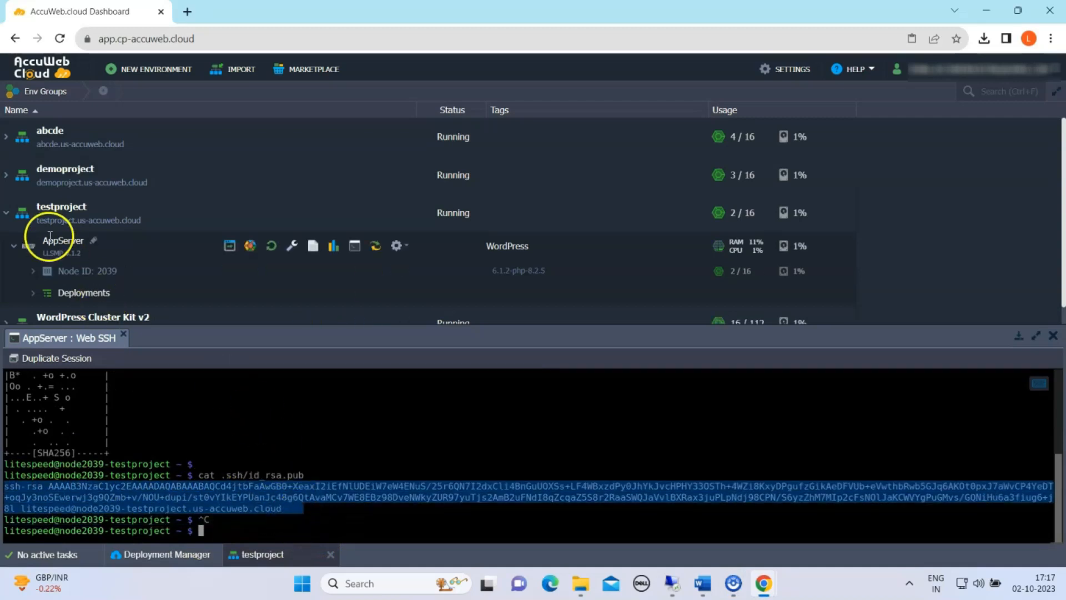
left_click(319, 213)
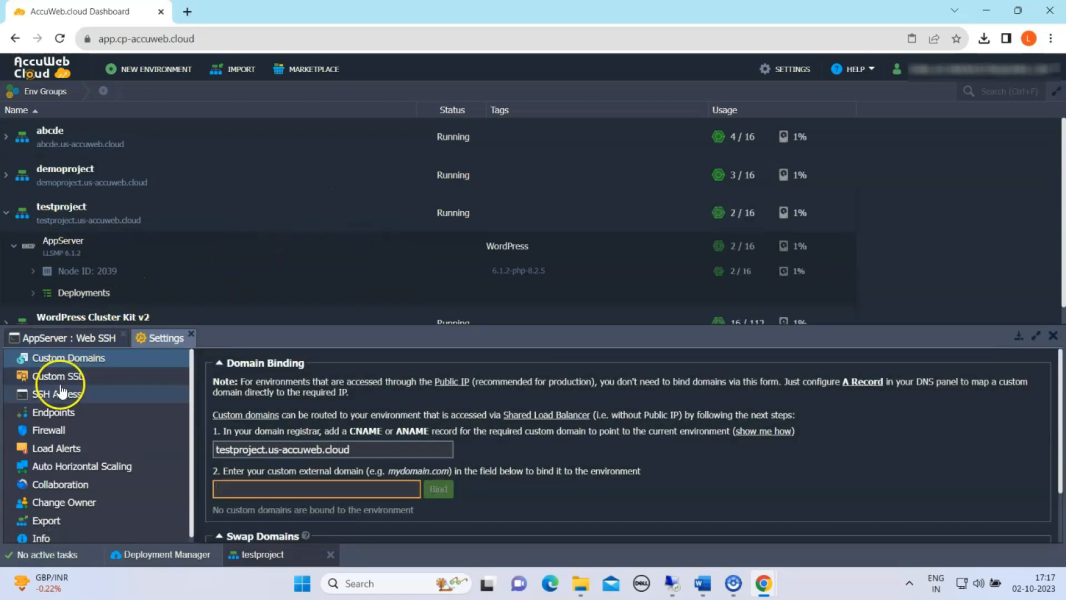
left_click(58, 395)
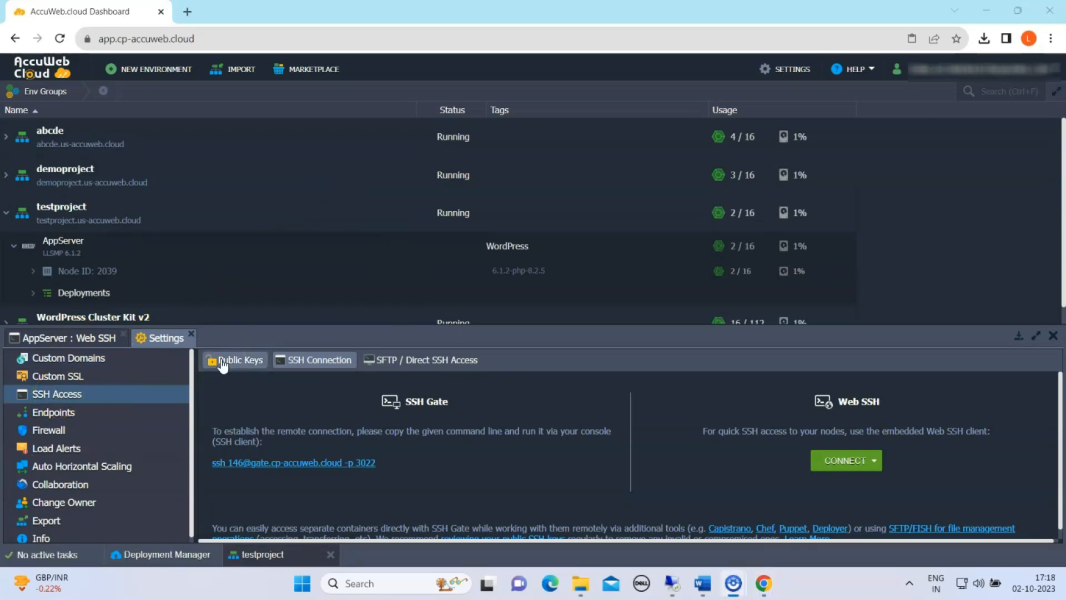
left_click(223, 365)
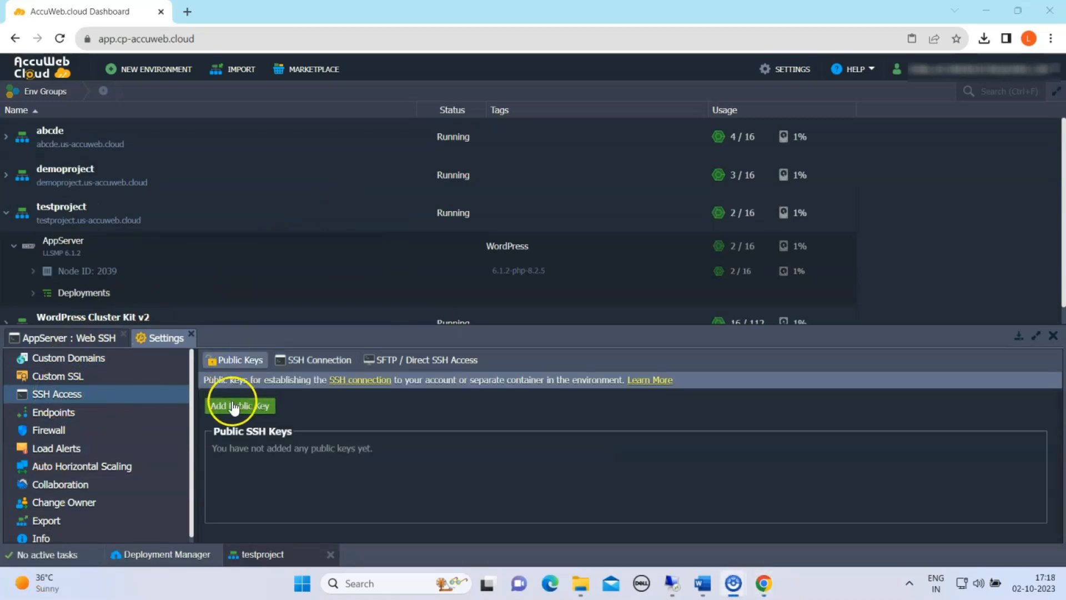
left_click(233, 404)
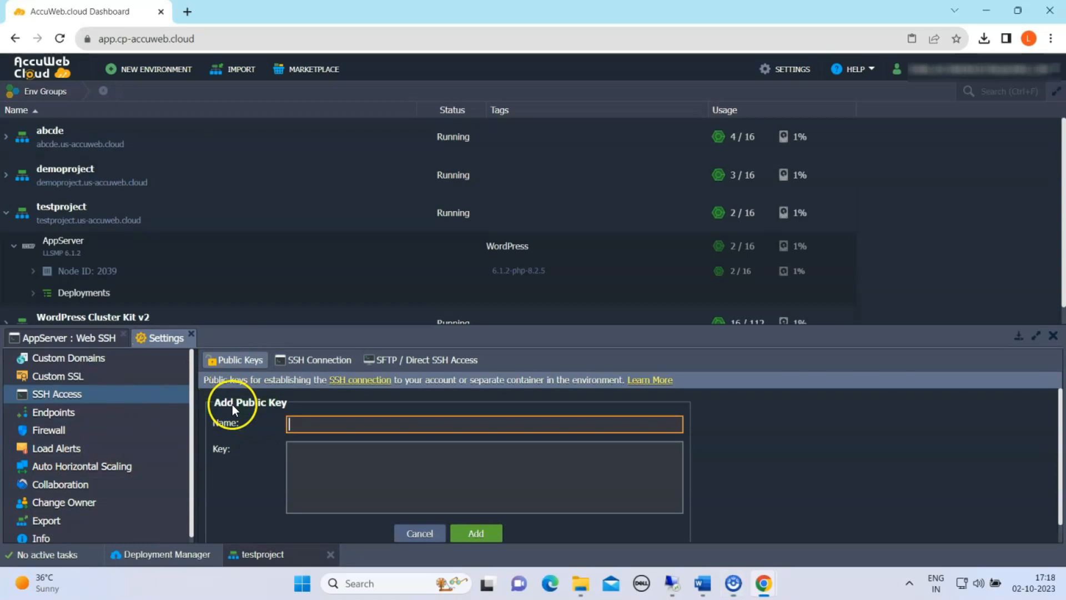
left_click(294, 456)
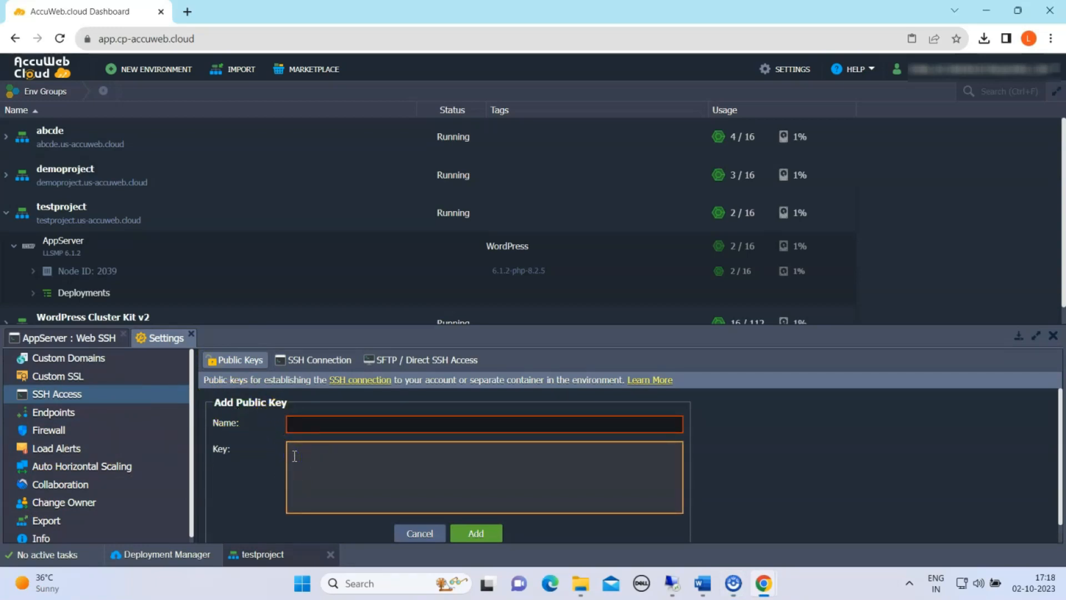
key("ctrl+v")
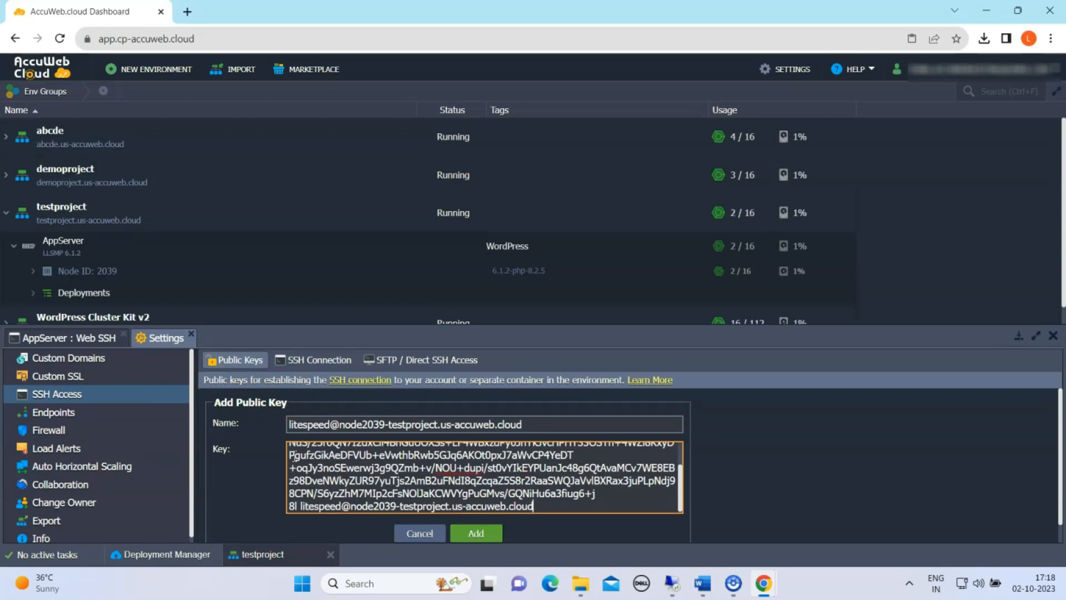
left_click(476, 534)
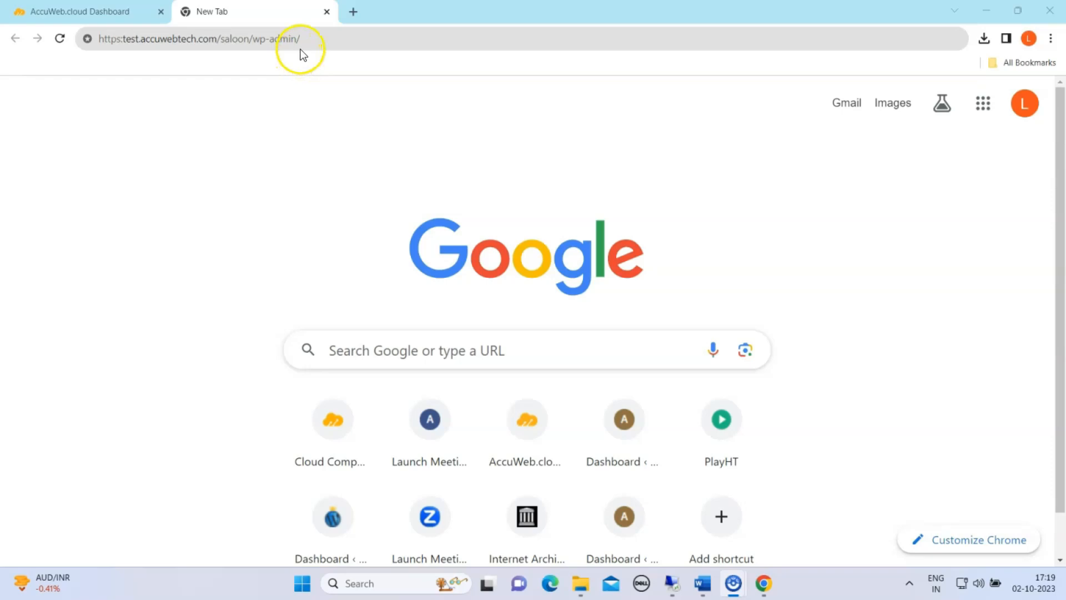
Step: Go to test.accuwebtech.com/saloon/wp-admin/ and log in to WordPress as admin with the account password
left_click(304, 40)
key("Return")
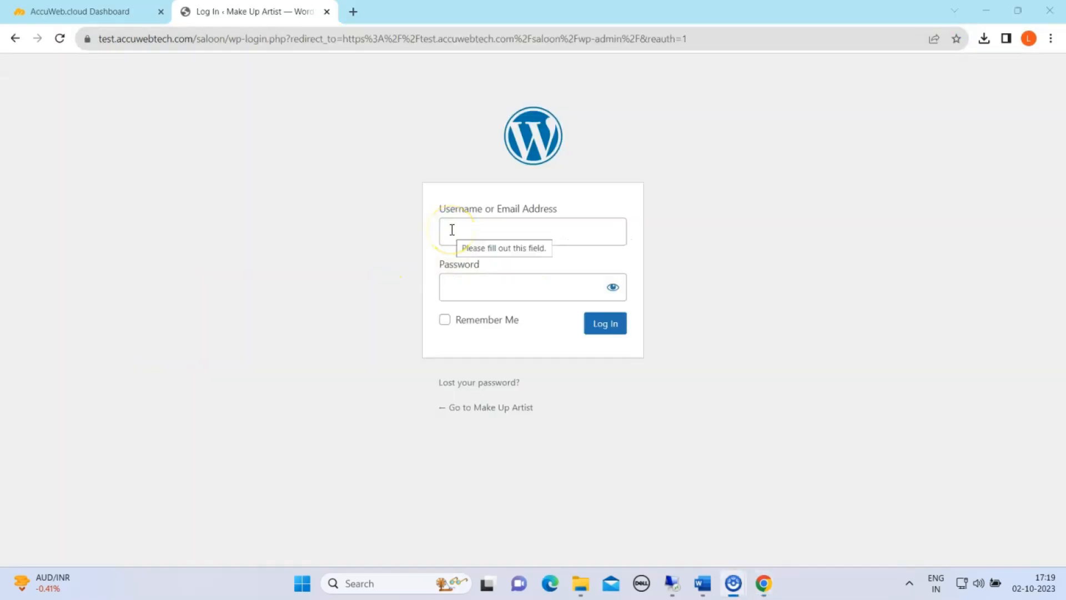
left_click(452, 229)
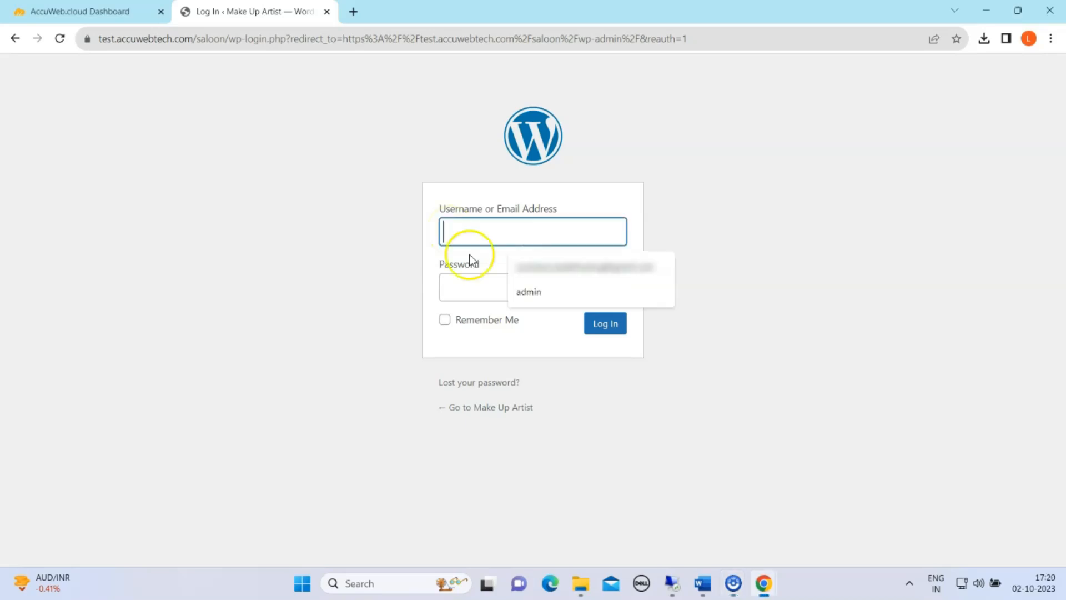
left_click(534, 295)
left_click(448, 290)
key("ctrl+v")
left_click(611, 325)
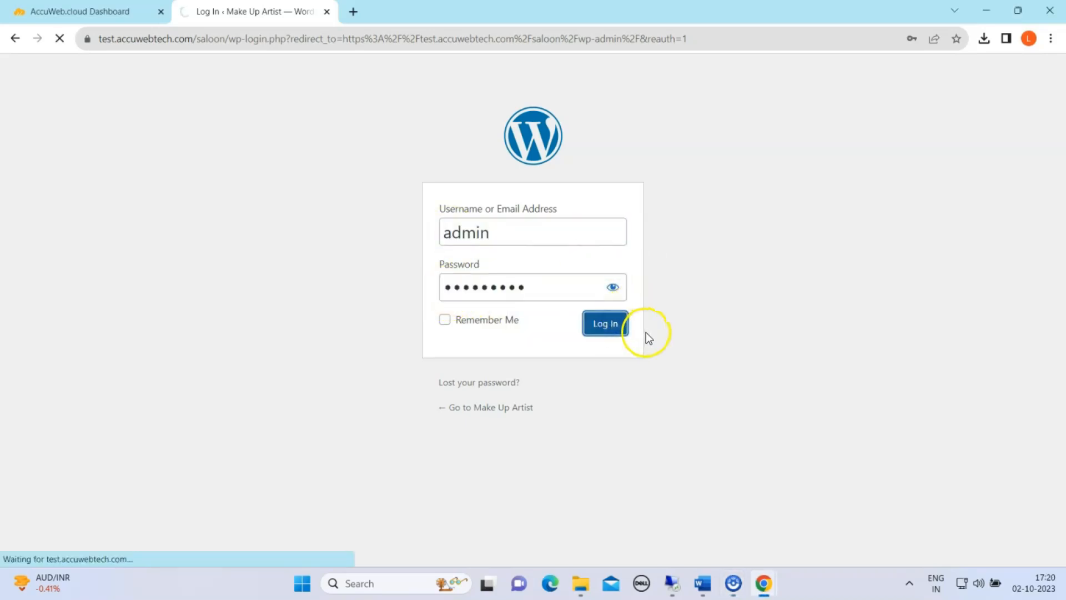
Step: Search the WordPress plugins for migrate guru, then install and activate Migrate Guru: Migrate & Clone WordPress Free
mouse_move(33, 413)
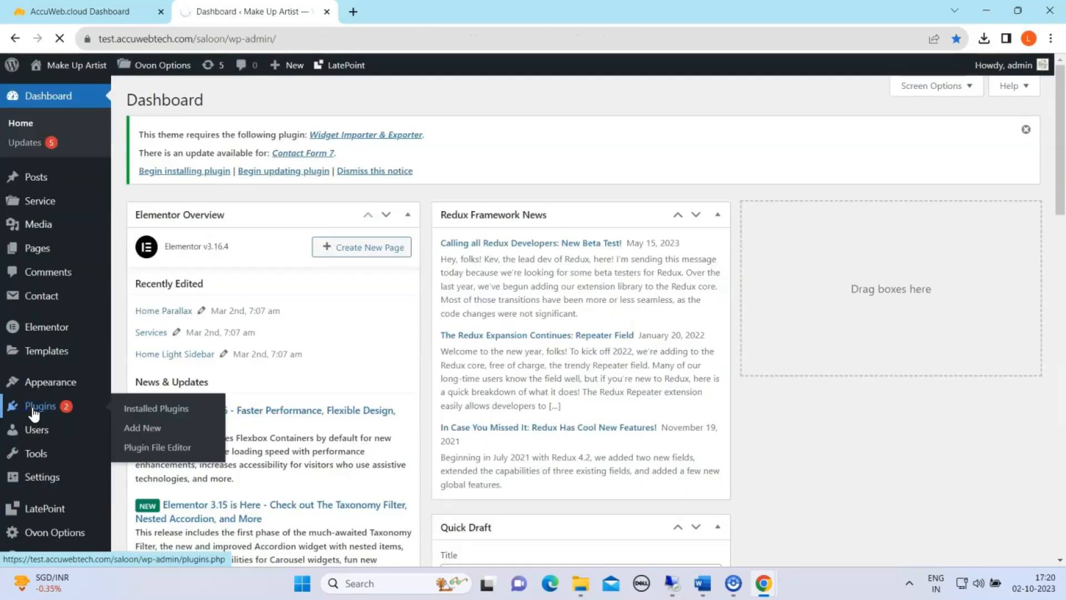
left_click(33, 414)
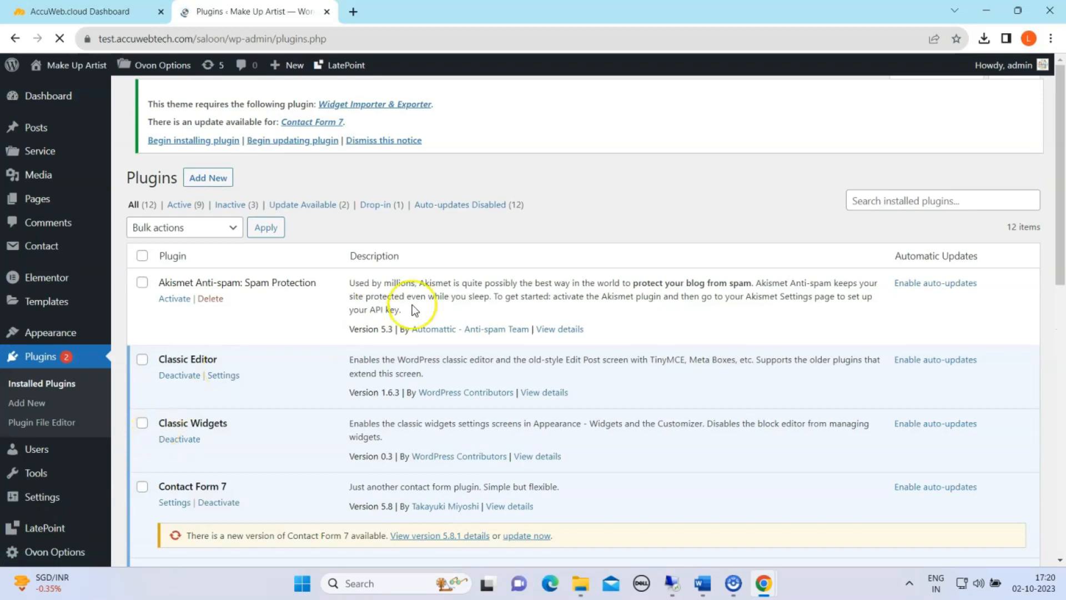
left_click(858, 203)
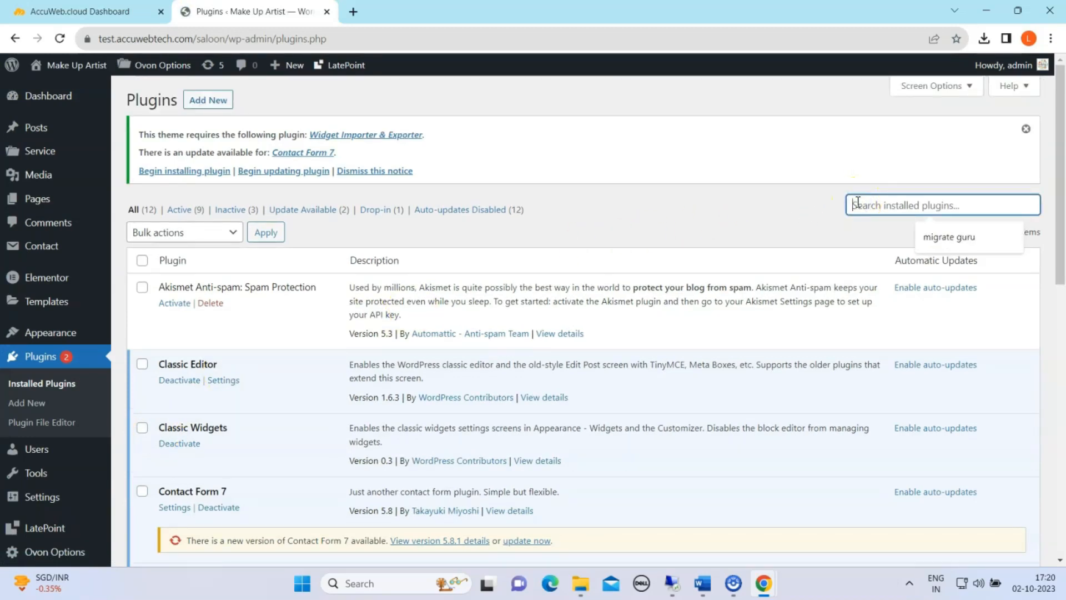
left_click(942, 235)
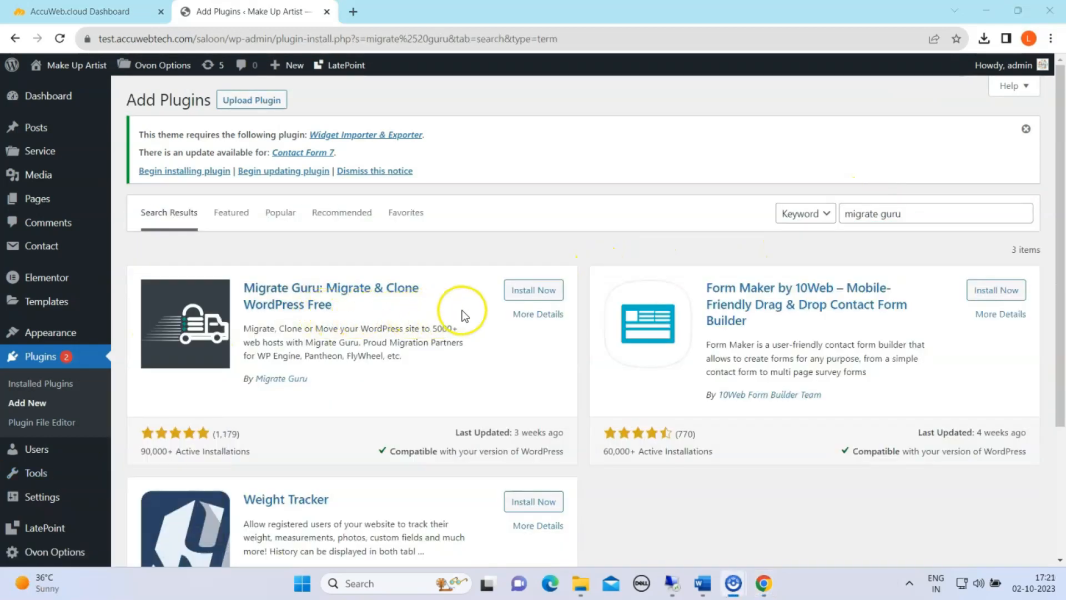
left_click(531, 292)
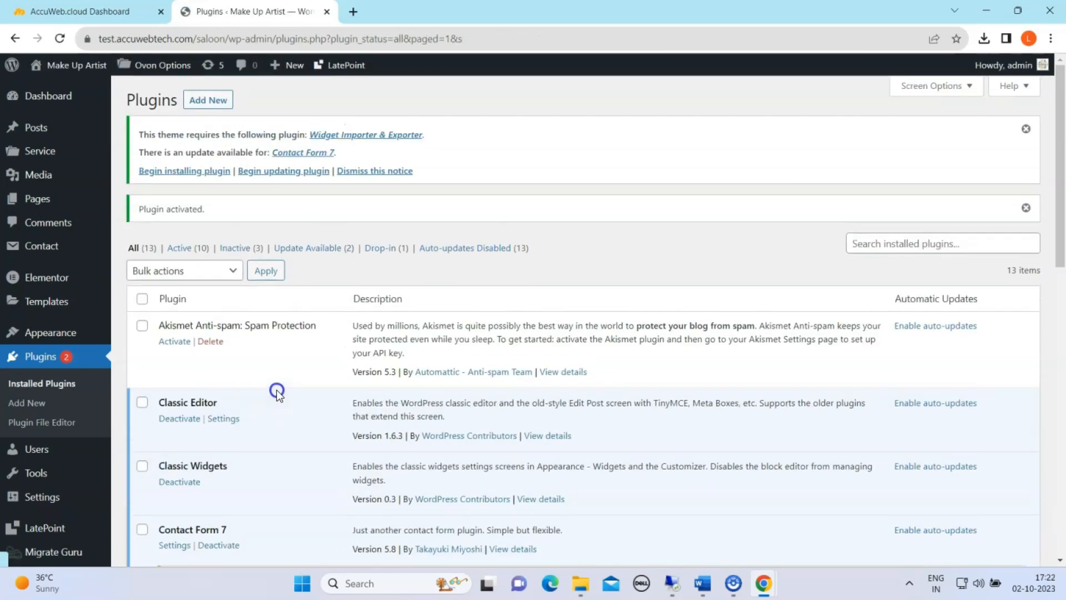
Step: Open Migrate Guru's migration page, enter the contact e-mail, accept the Blogvault terms and start migrating the site
scroll(176, 368, "down", 8)
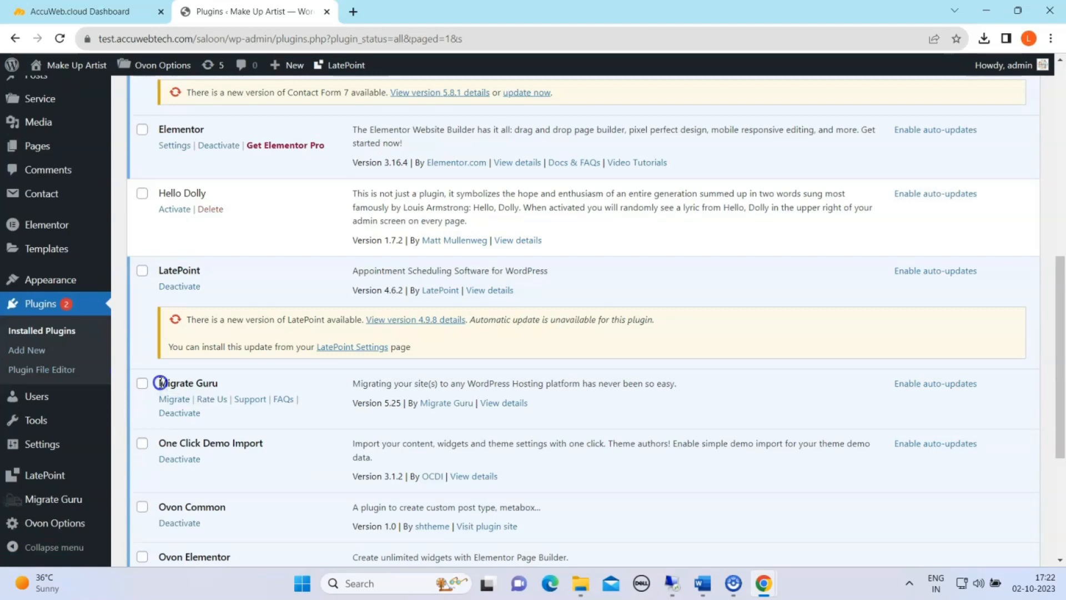
left_click(174, 401)
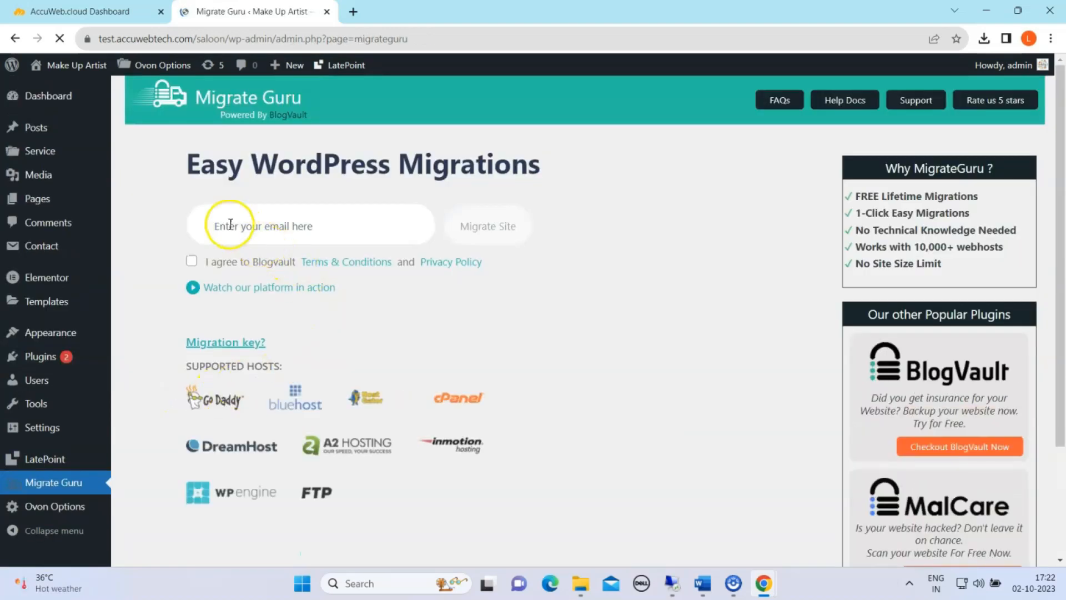
left_click(231, 225)
left_click(271, 268)
left_click(192, 261)
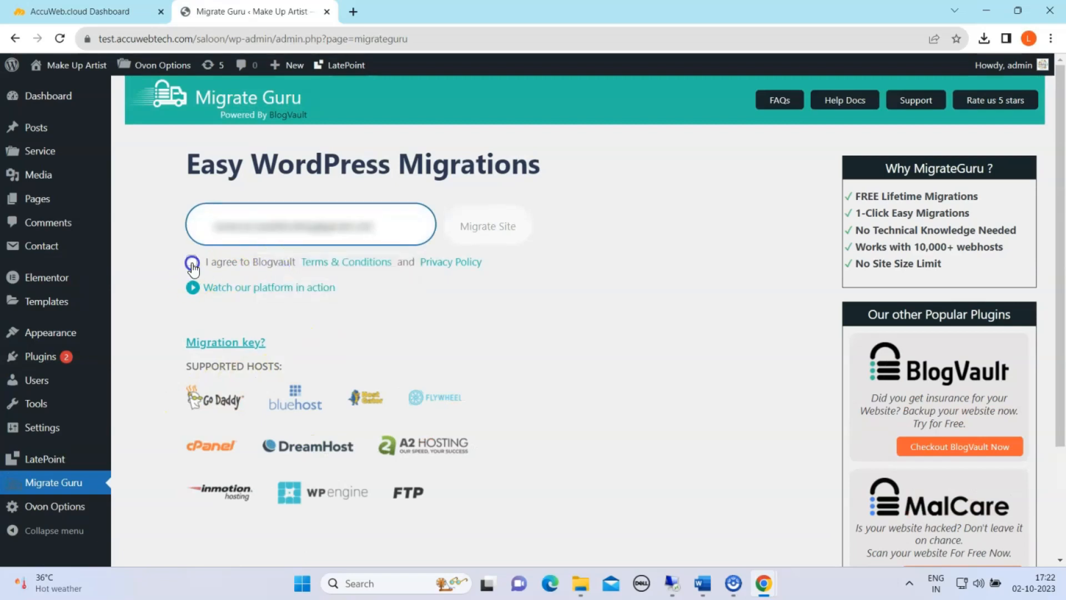
left_click(474, 228)
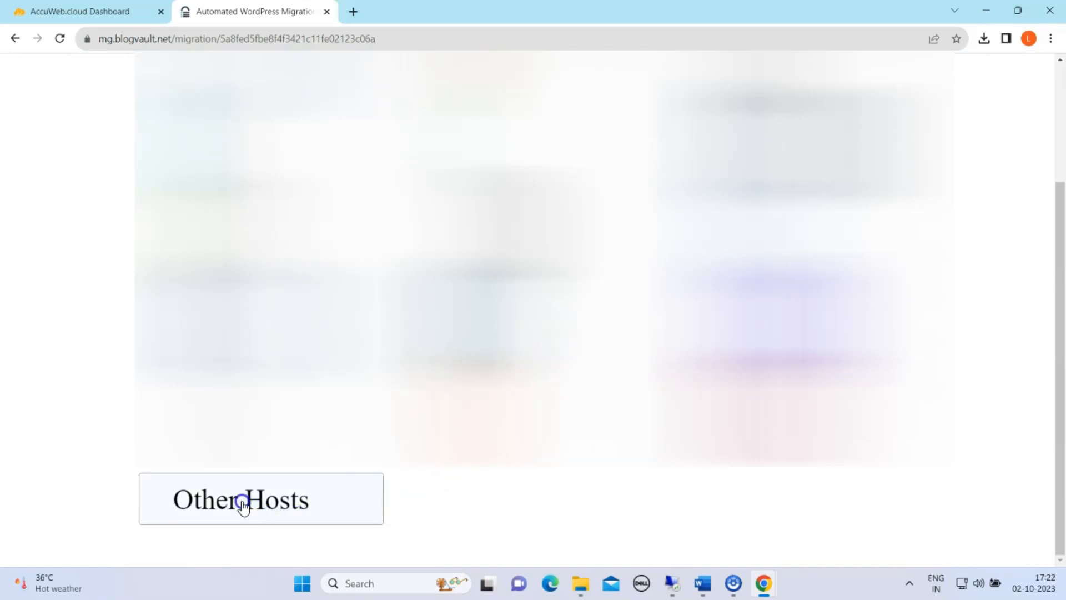
Step: Choose Other Hosts with manually entered host details and set the Destination Site URL to testproject.us-accuweb.cloud, copied from the AccuWeb Cloud dashboard
left_click(243, 505)
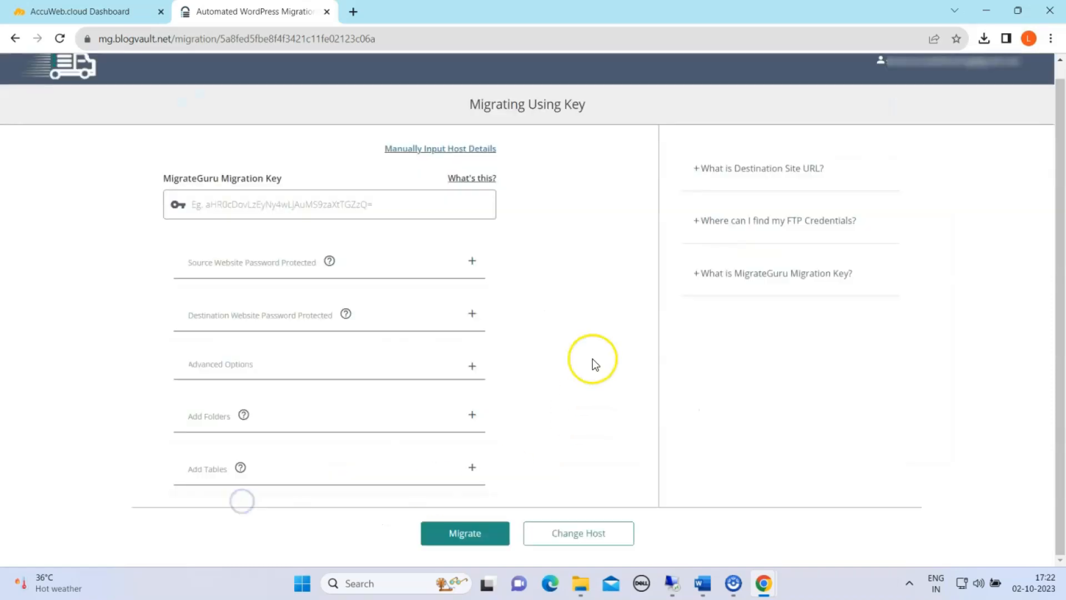
left_click(434, 150)
left_click(208, 238)
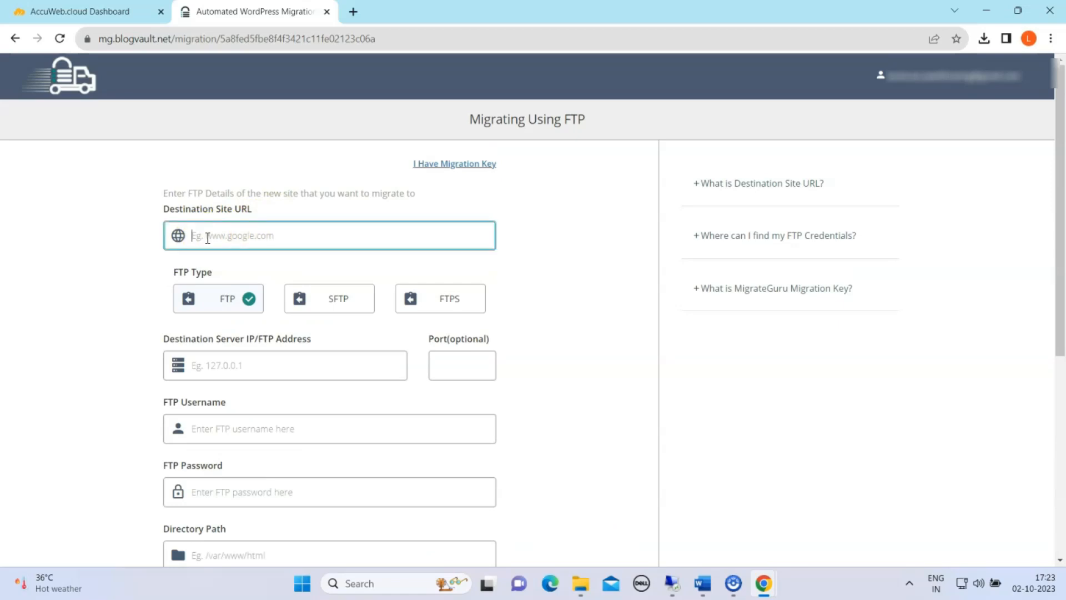
left_click(95, 11)
left_click(109, 133)
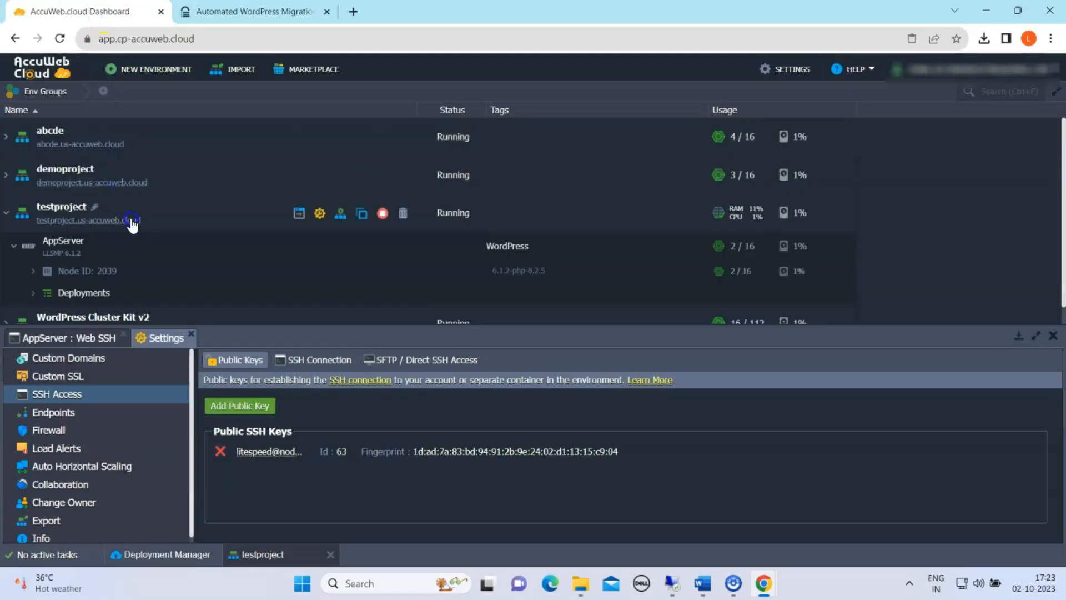
triple_click(140, 221)
key("ctrl+c")
left_click(236, 14)
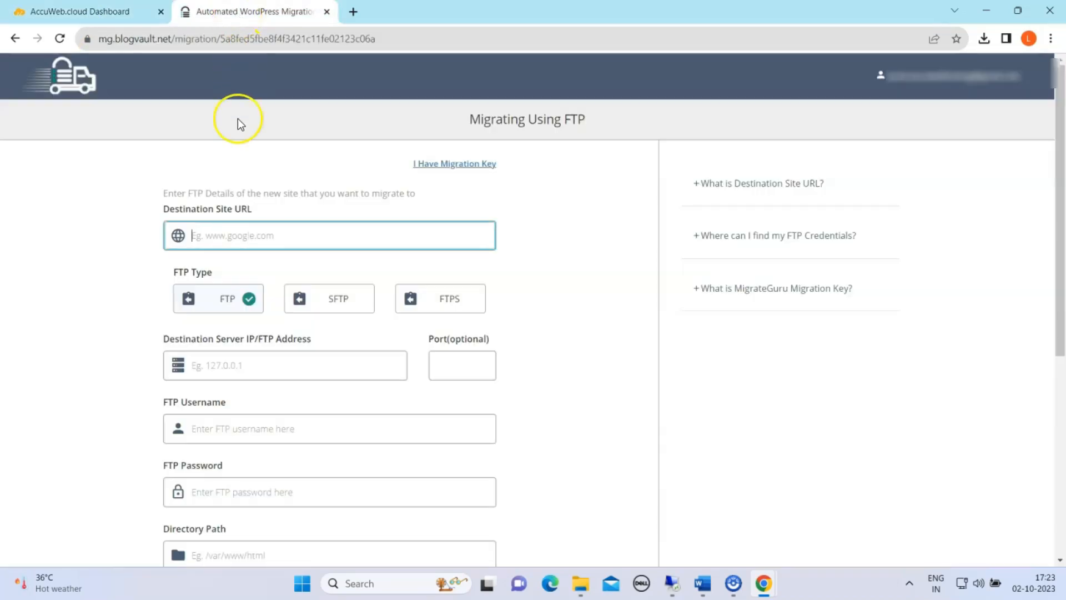
key("ctrl+v")
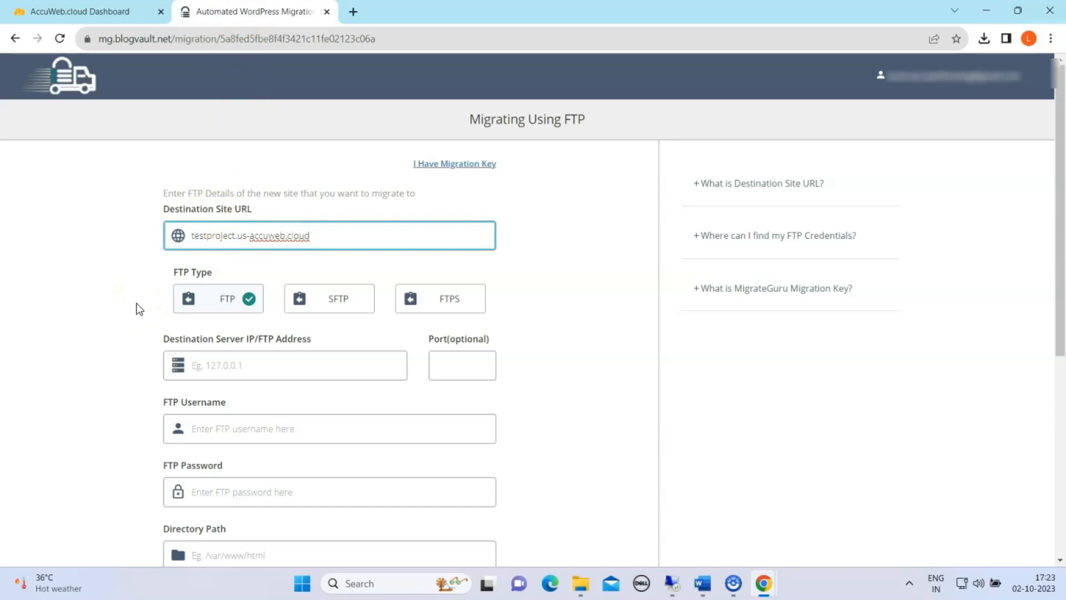
Step: Set the FTP type to SFTP and the destination server address to gate.cp-accuweb.cloud, copied from testproject's SFTP / Direct SSH Access details
left_click(173, 300)
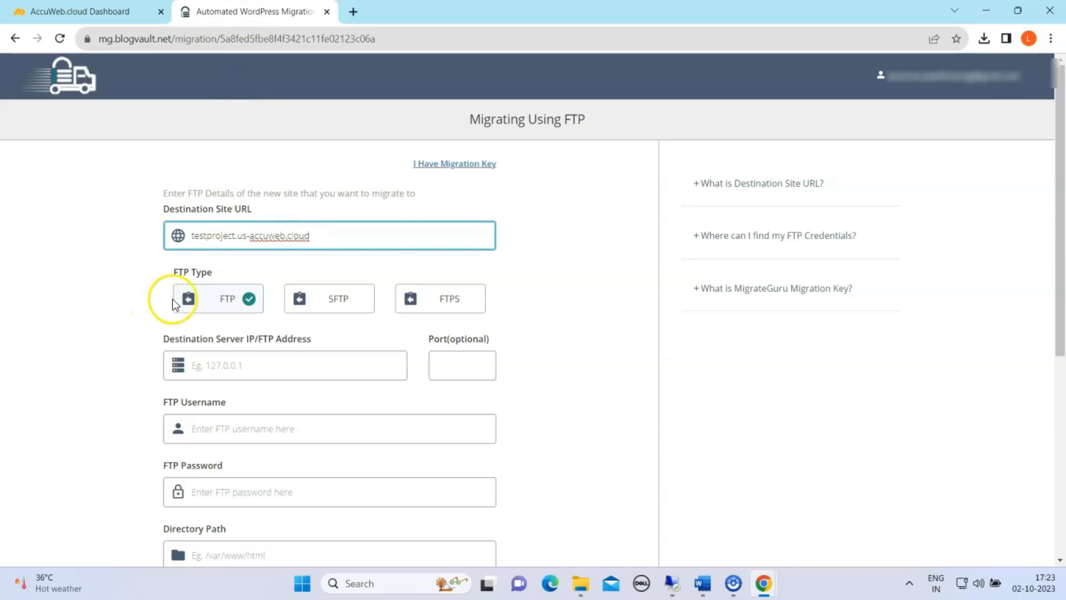
left_click(340, 300)
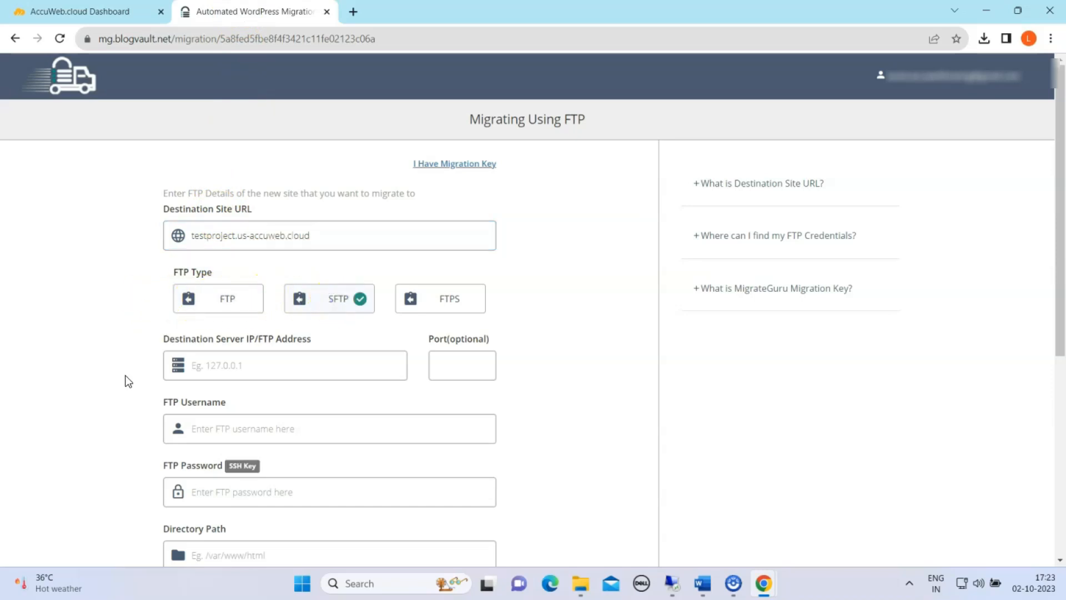
left_click(185, 369)
left_click(207, 365)
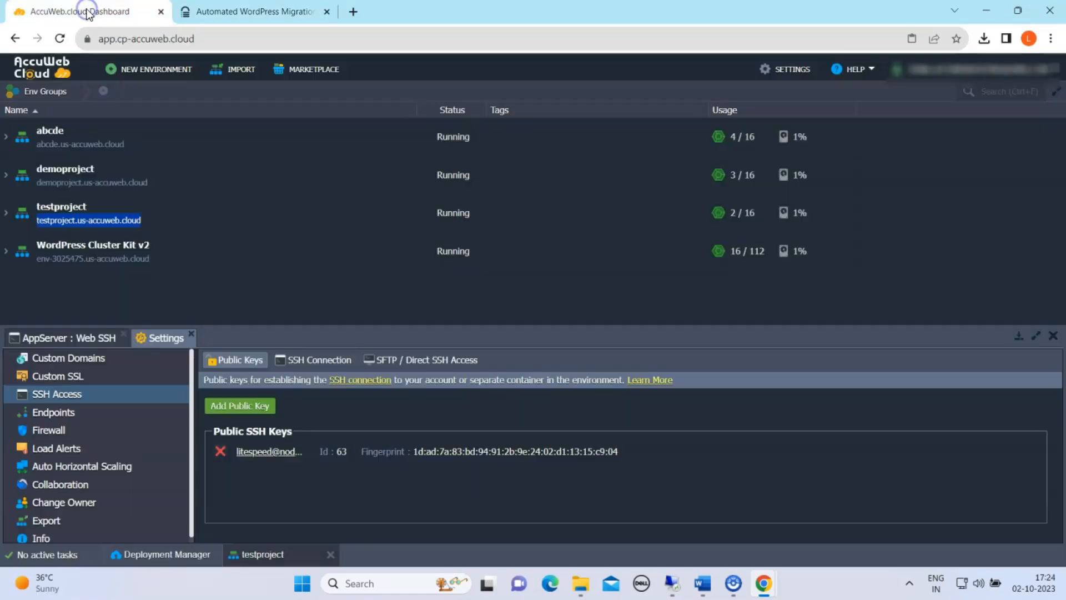
left_click(86, 12)
left_click(57, 395)
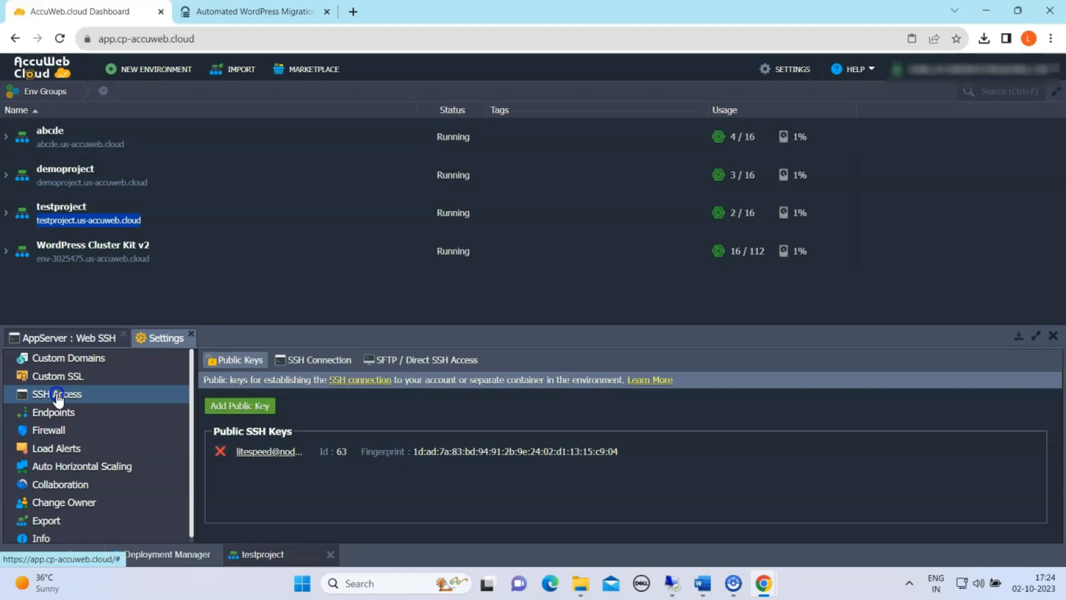
left_click(422, 359)
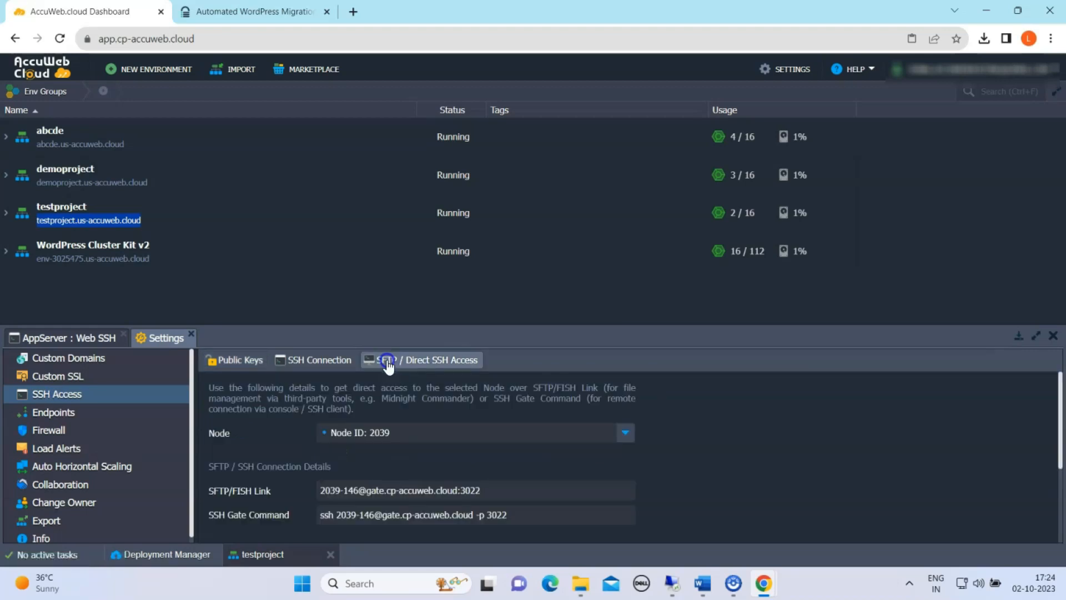
scroll(757, 449, "down", 3)
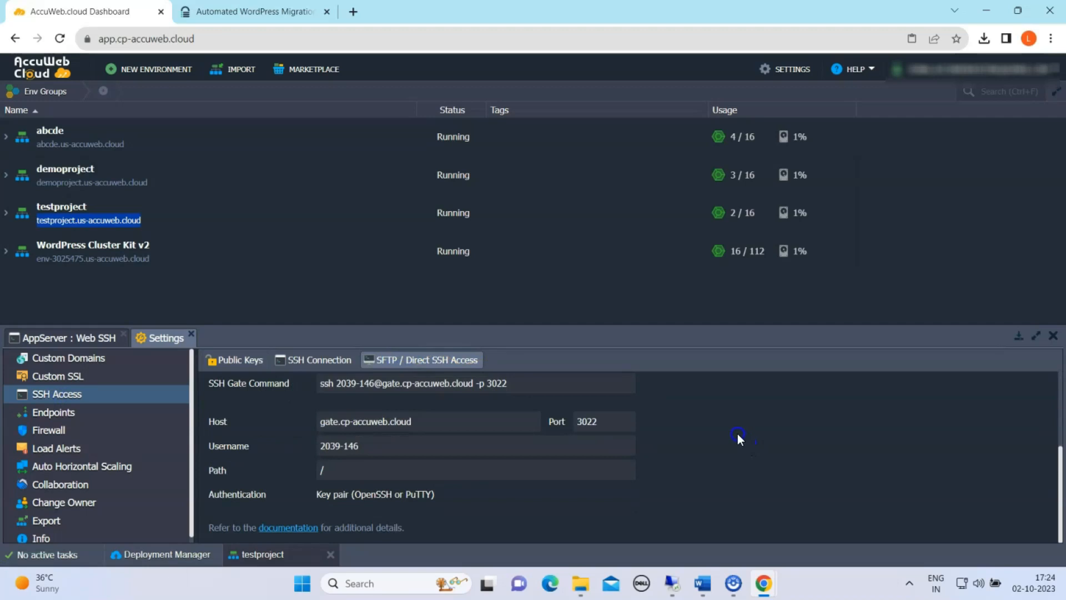
left_click(529, 422)
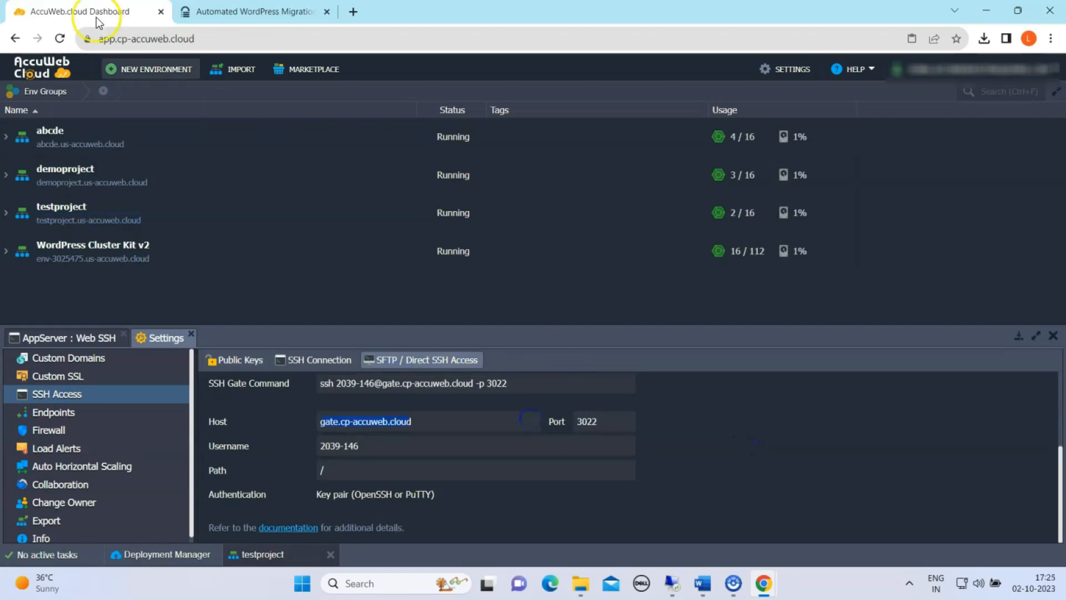
left_click(185, 14)
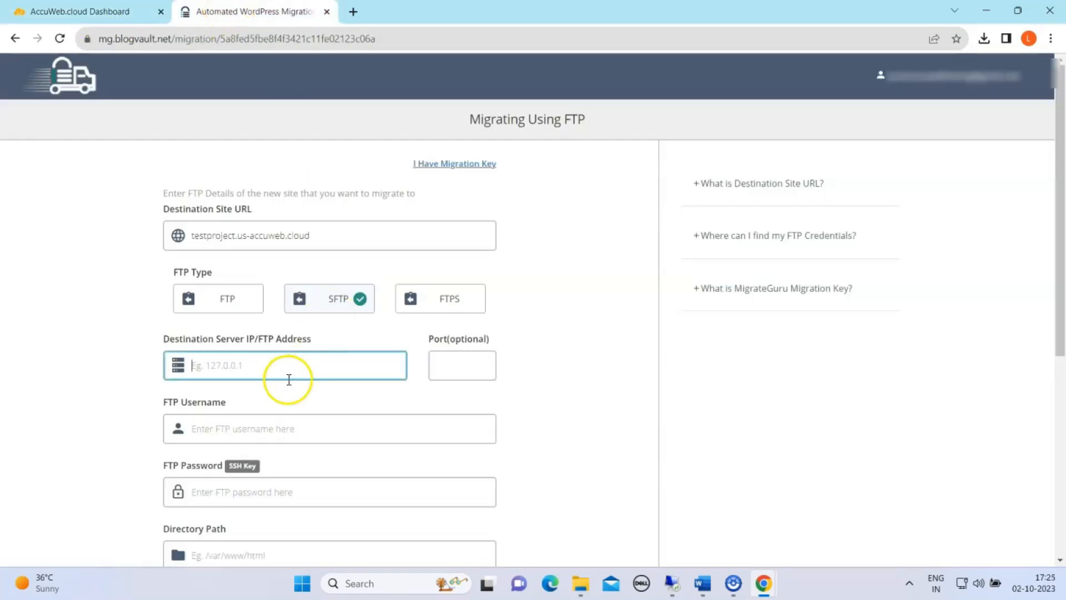
key("ctrl+v")
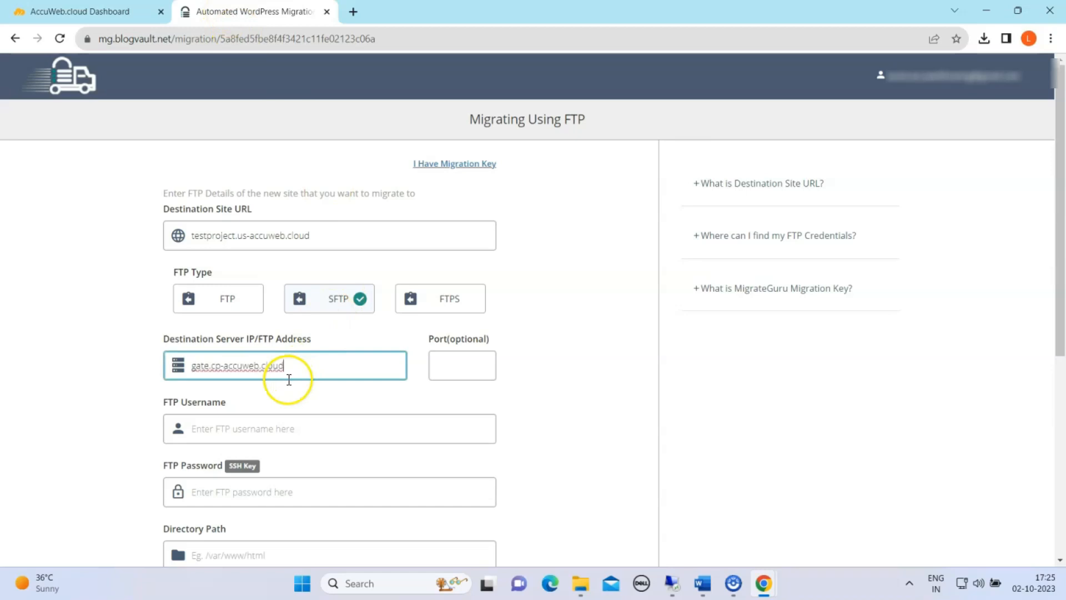
Step: Set the migration form's port to 3022, copied from testproject's SFTP connection details
left_click(443, 362)
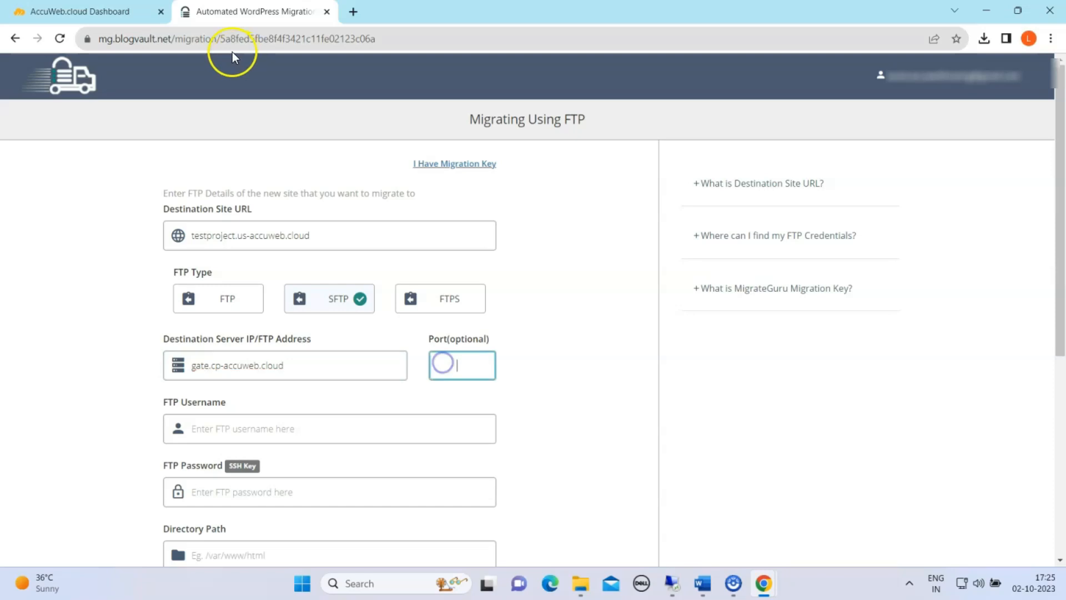
left_click(133, 12)
left_click(626, 422)
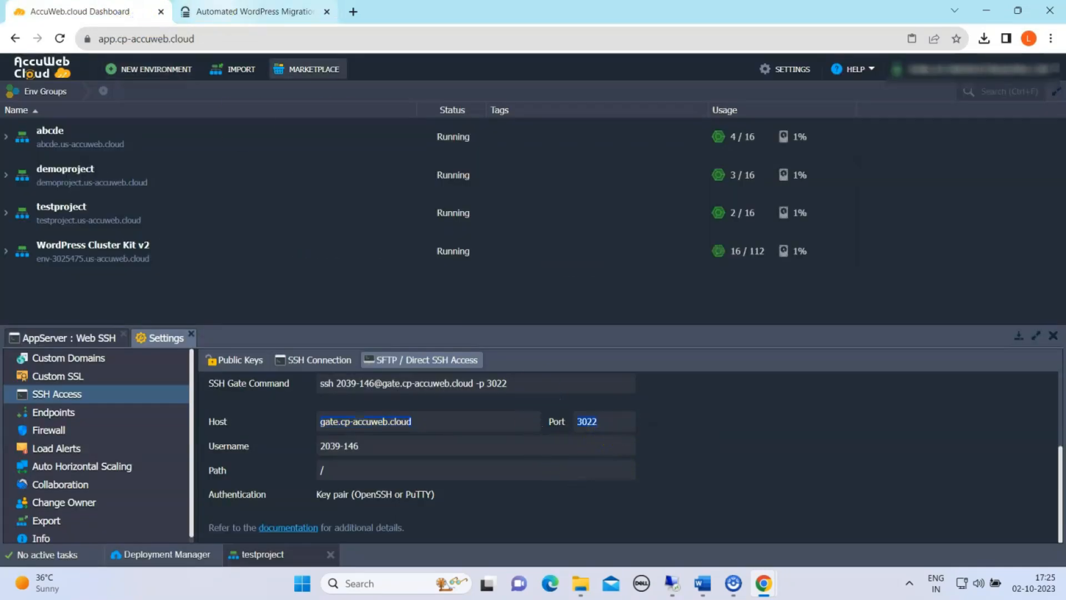
left_click(255, 12)
key("ctrl+v")
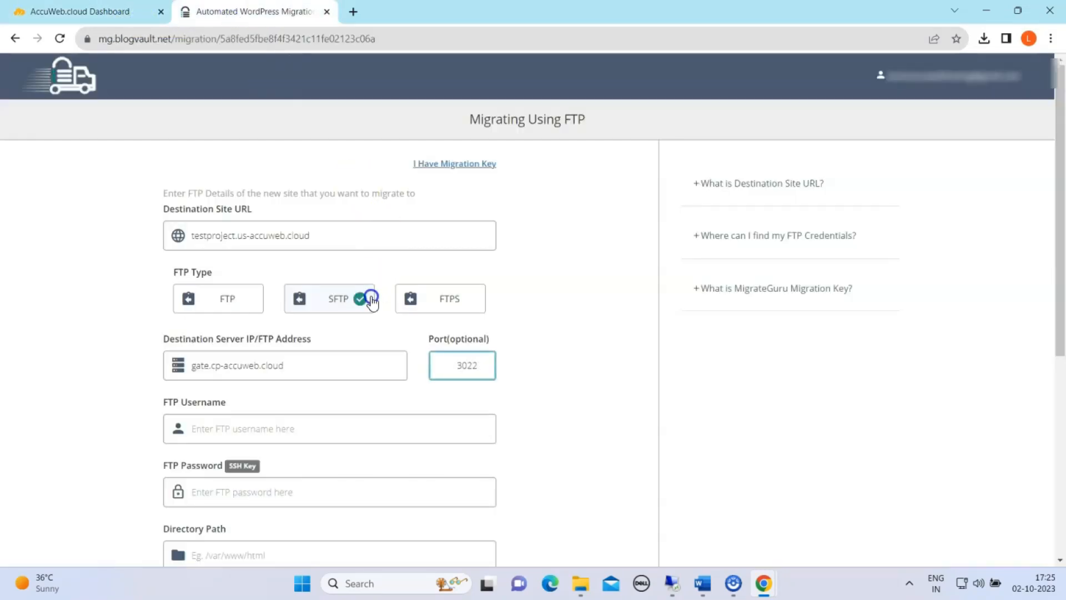
Step: Copy the username from testproject's SFTP connection details into the FTP Username field of the migration form
left_click(198, 429)
left_click(100, 12)
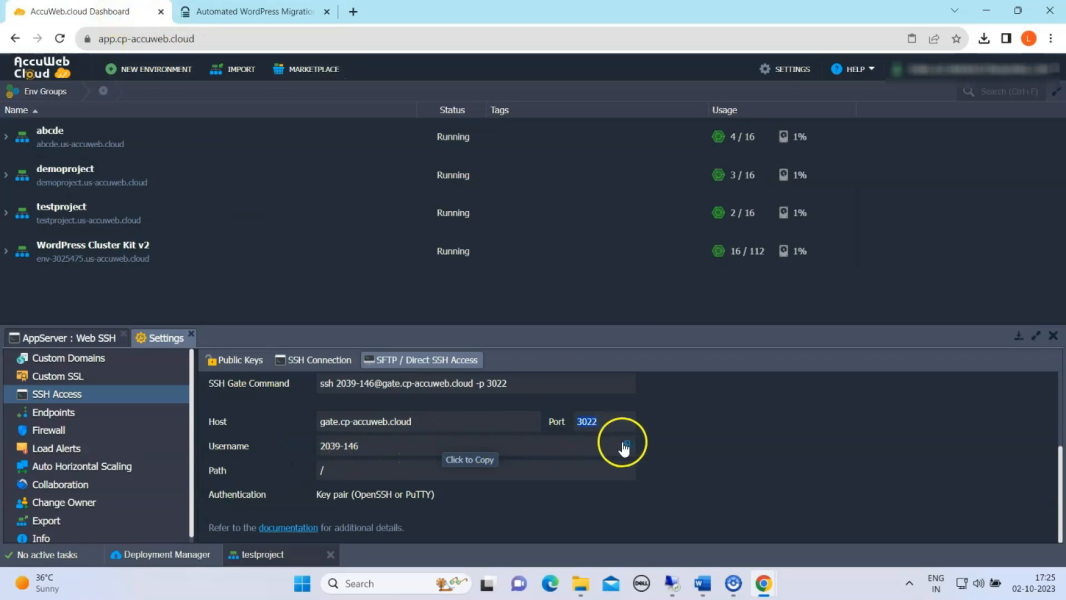
left_click(625, 446)
left_click(253, 12)
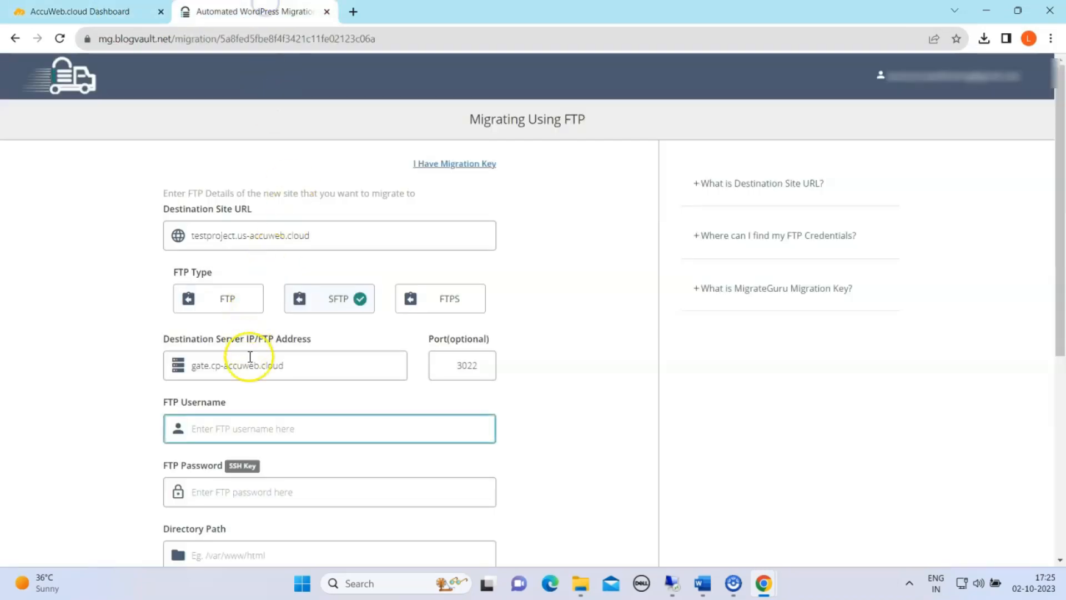
key("ctrl+v")
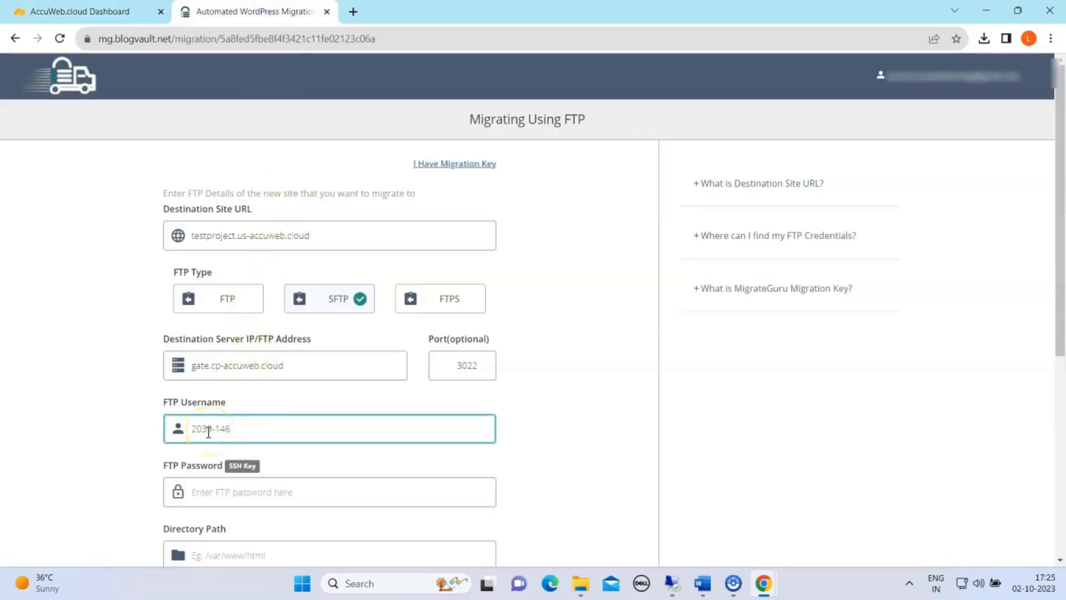
Step: Switch the form's authentication to SSH Key and paste the private key output by cat .ssh/id_rsa in testproject's Web SSH session
left_click(242, 466)
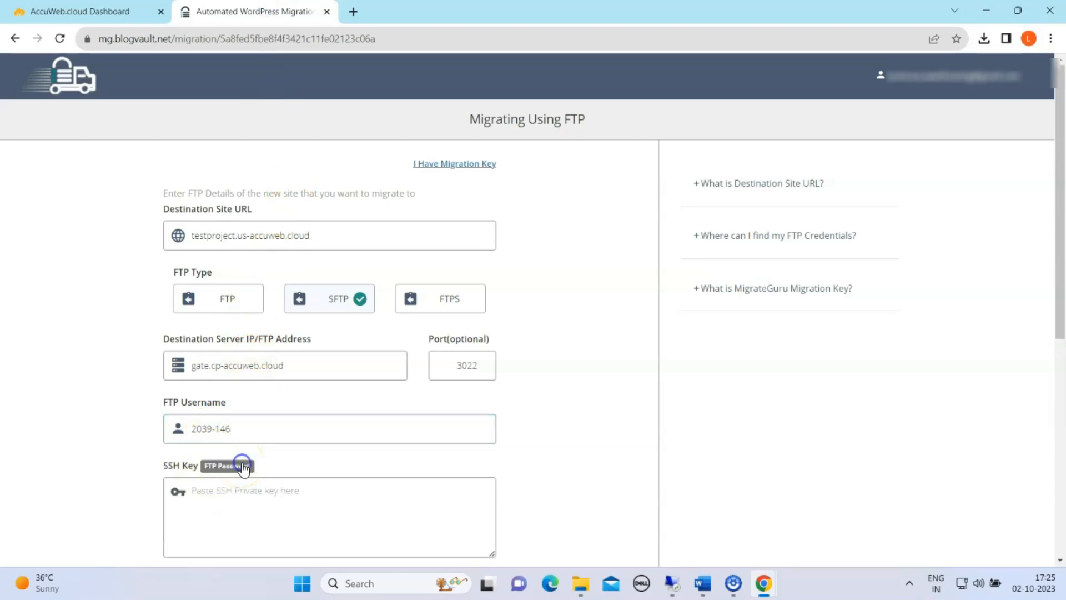
scroll(21, 346, "down", 1)
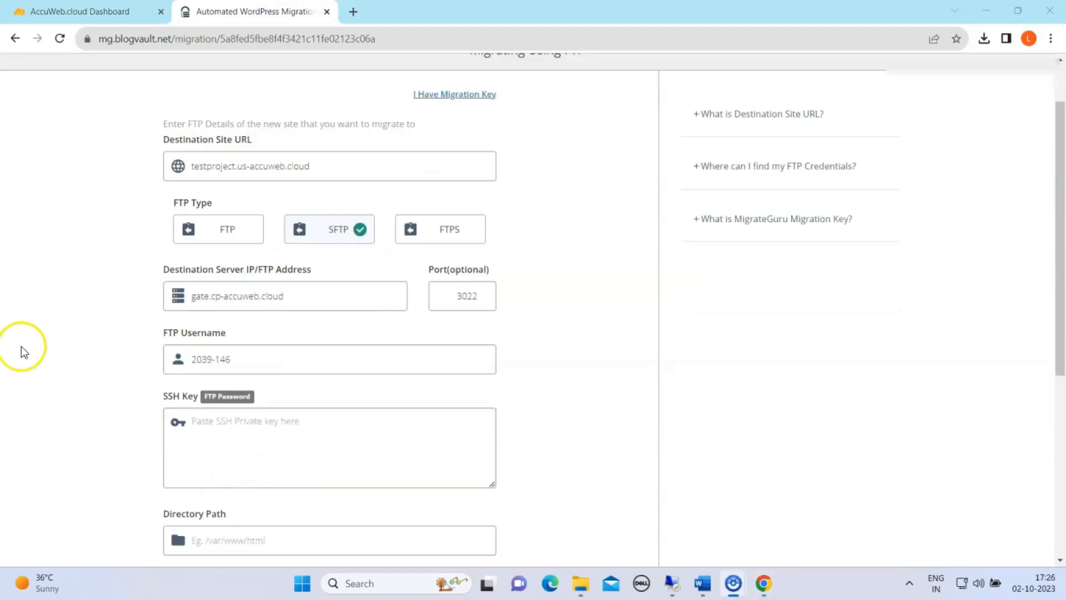
left_click(58, 14)
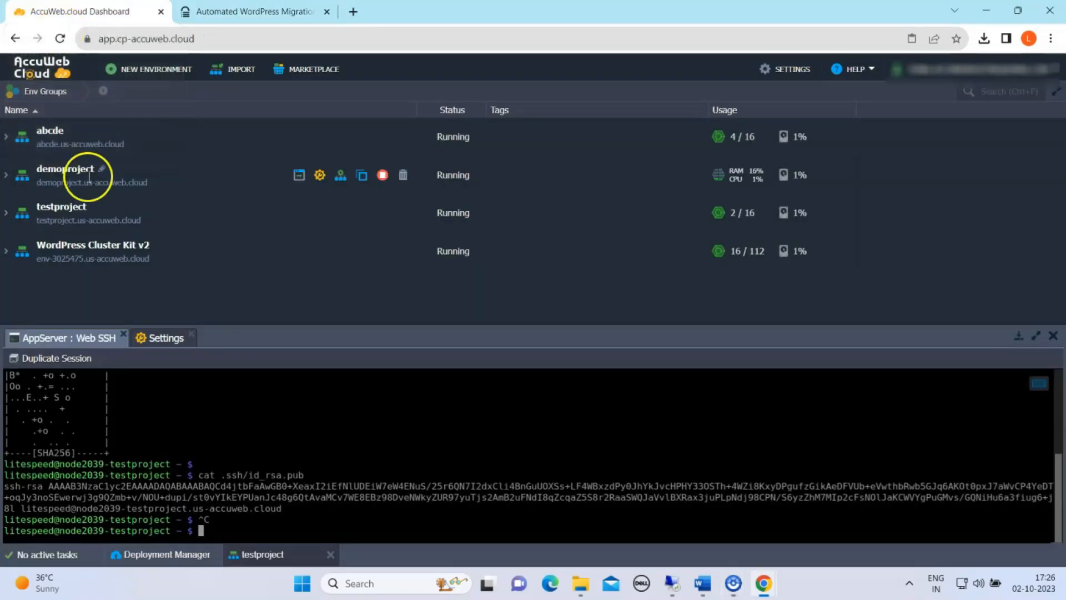
left_click(209, 531)
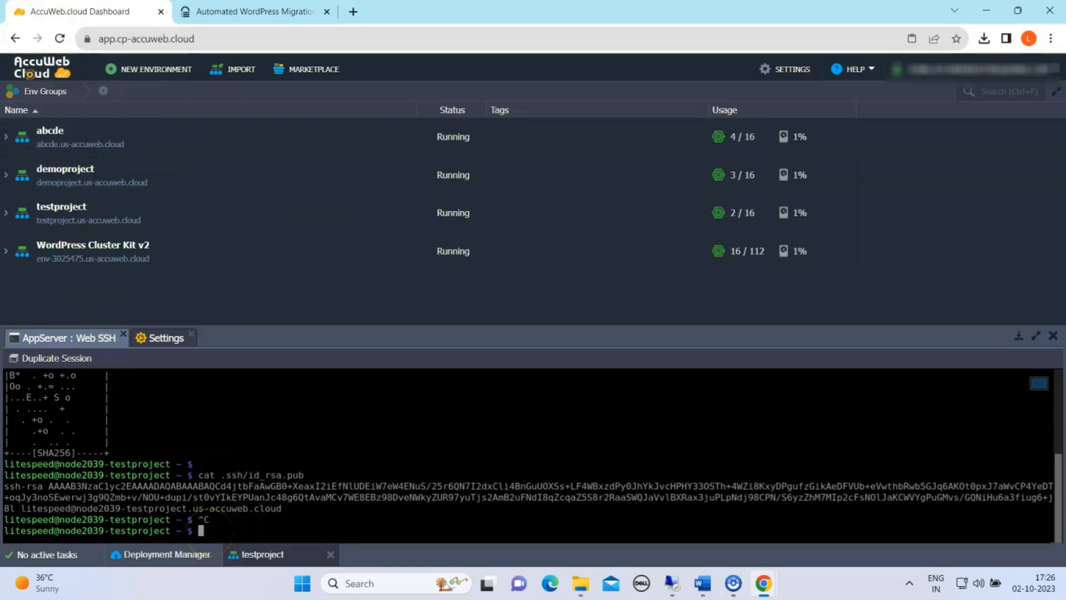
type("cat .ssh/id_rsa")
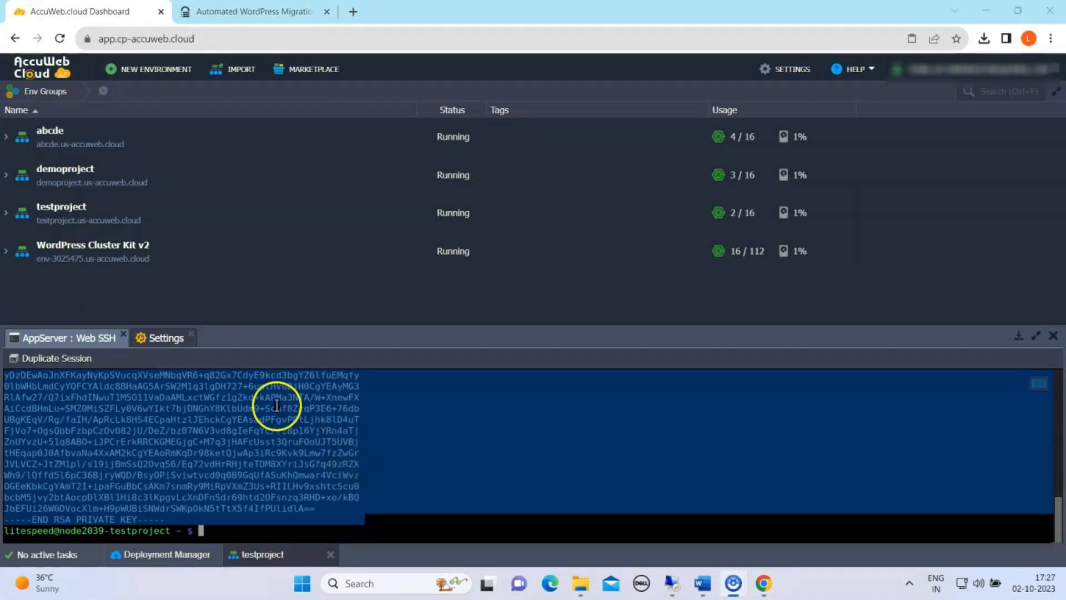
left_click(269, 11)
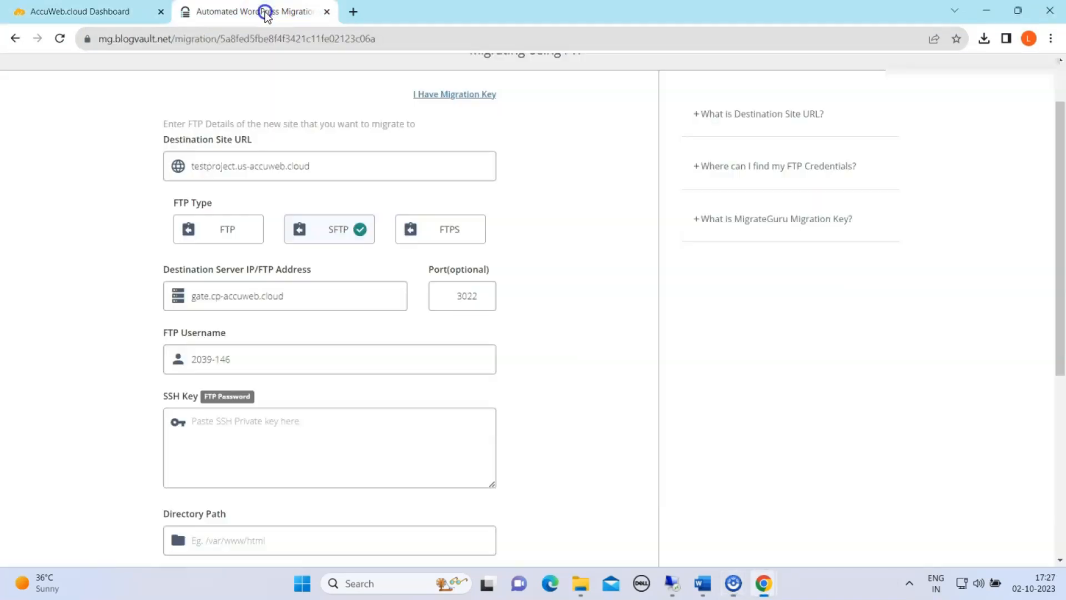
left_click(193, 422)
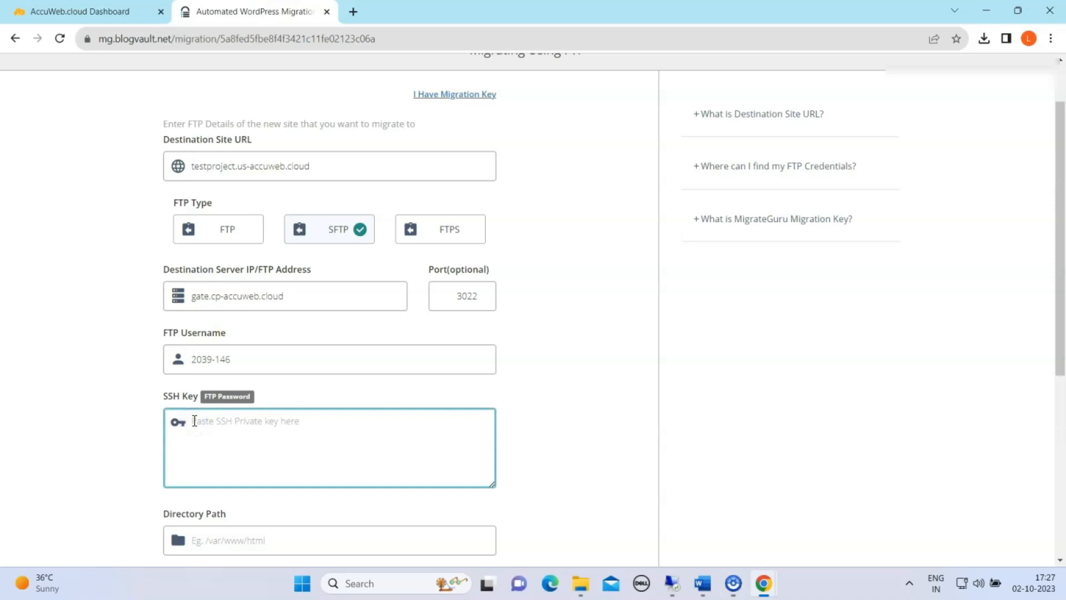
key("ctrl+v")
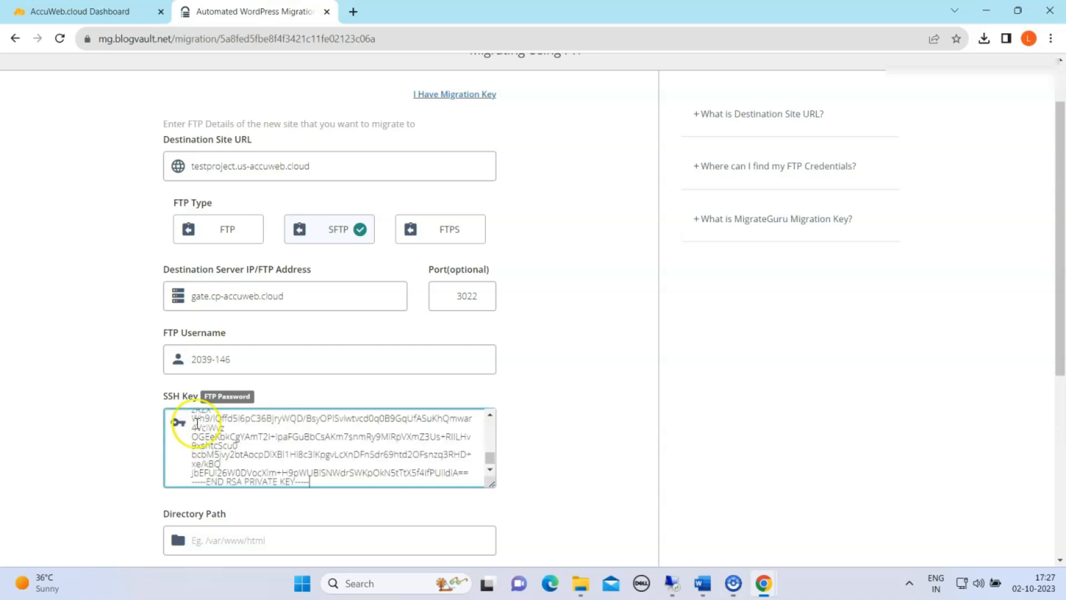
Step: Set the Directory Path to /var/www/webroot/ROOT and start the migration
scroll(121, 445, "down", 3)
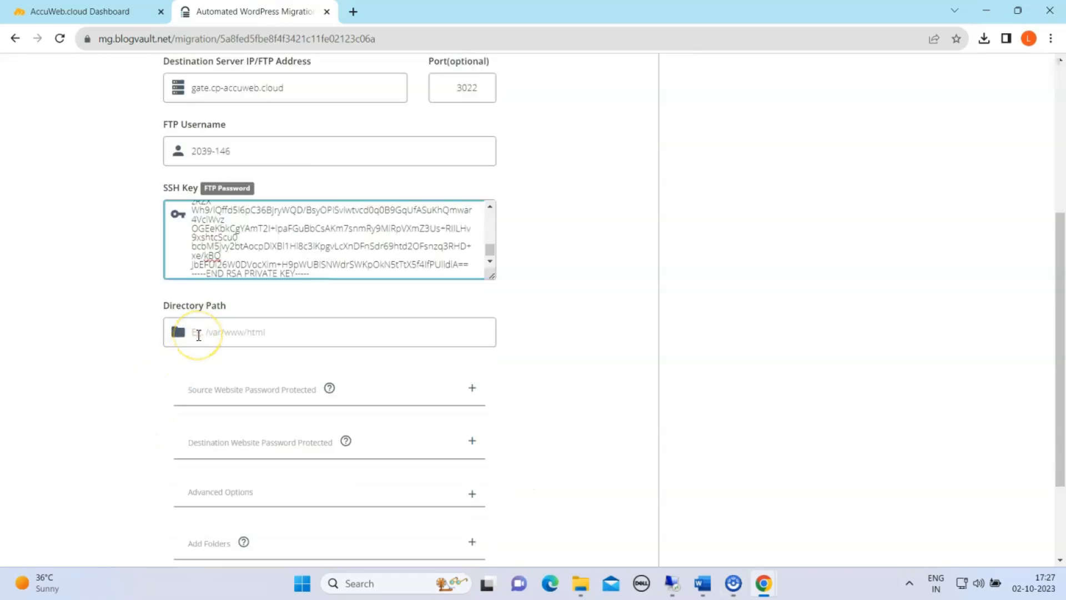
left_click(230, 337)
type("/var/")
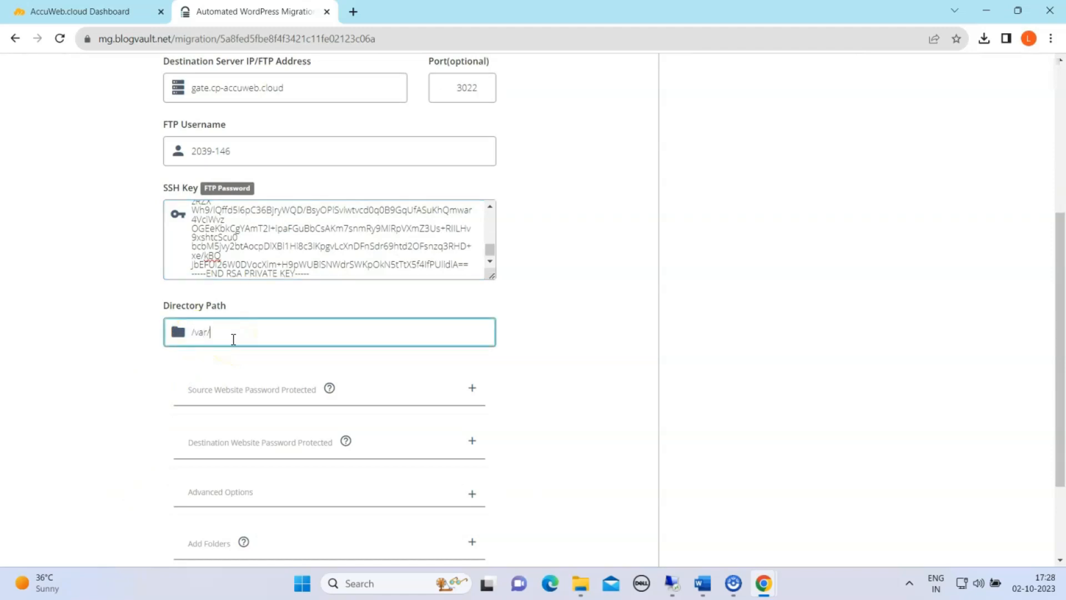
type("www/webroot/ROOT")
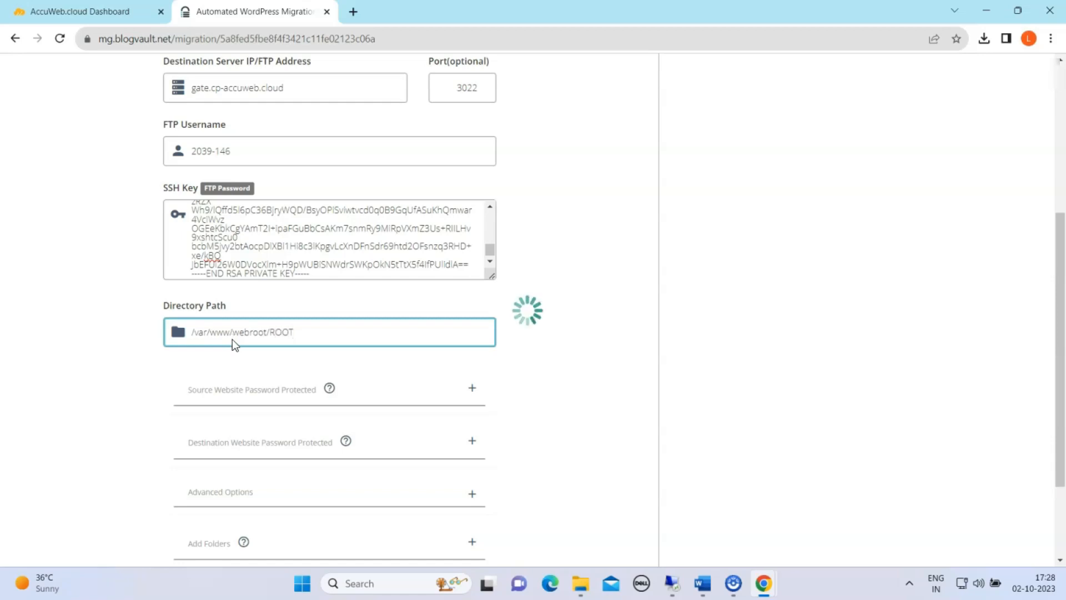
scroll(135, 400, "down", 1)
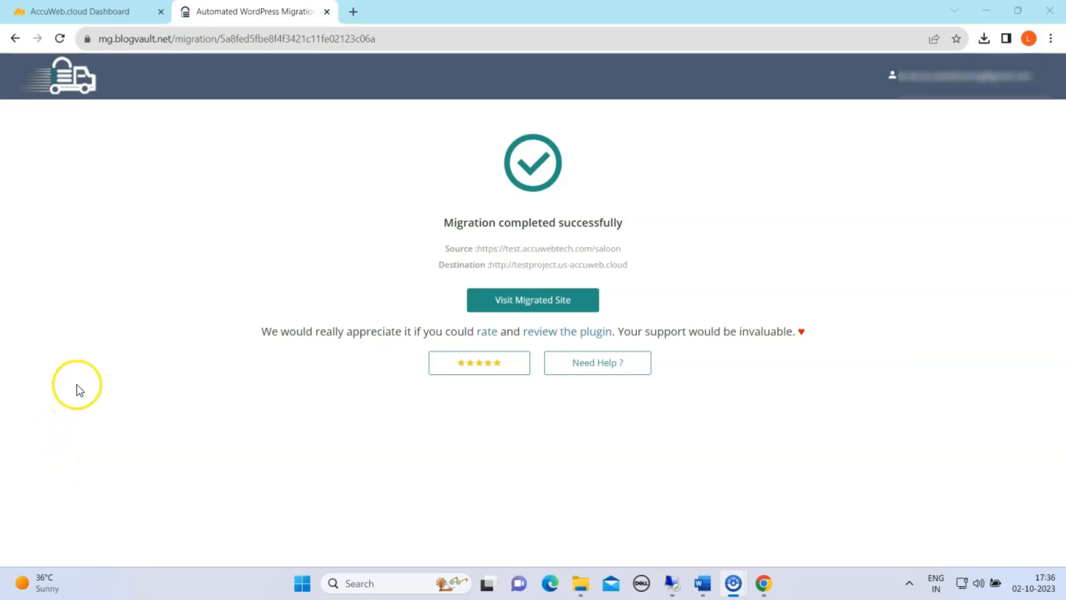
Step: Visit the migrated site from the migration result page
left_click(524, 301)
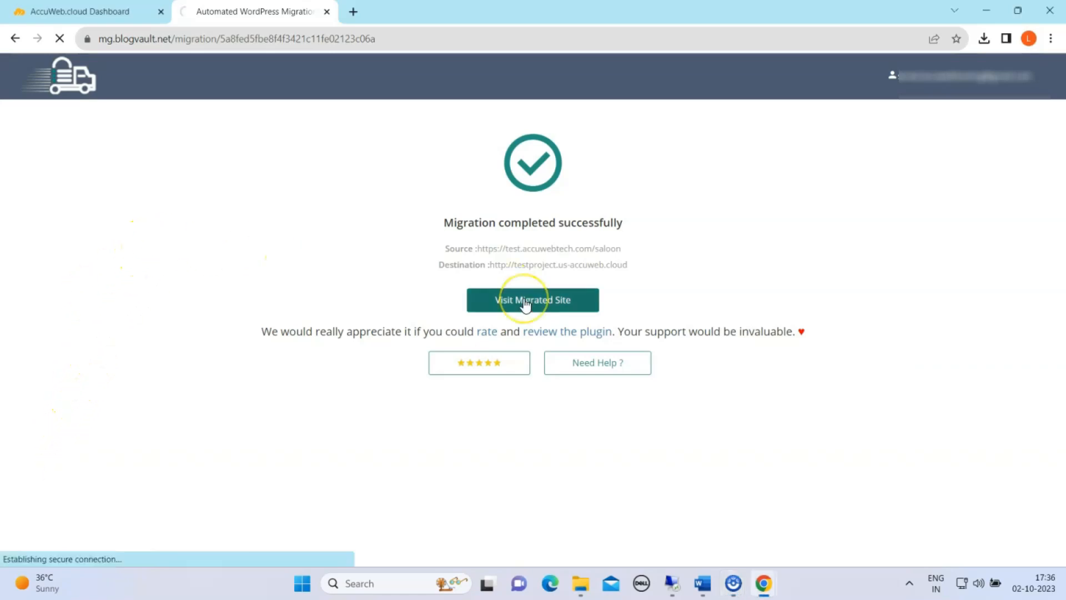